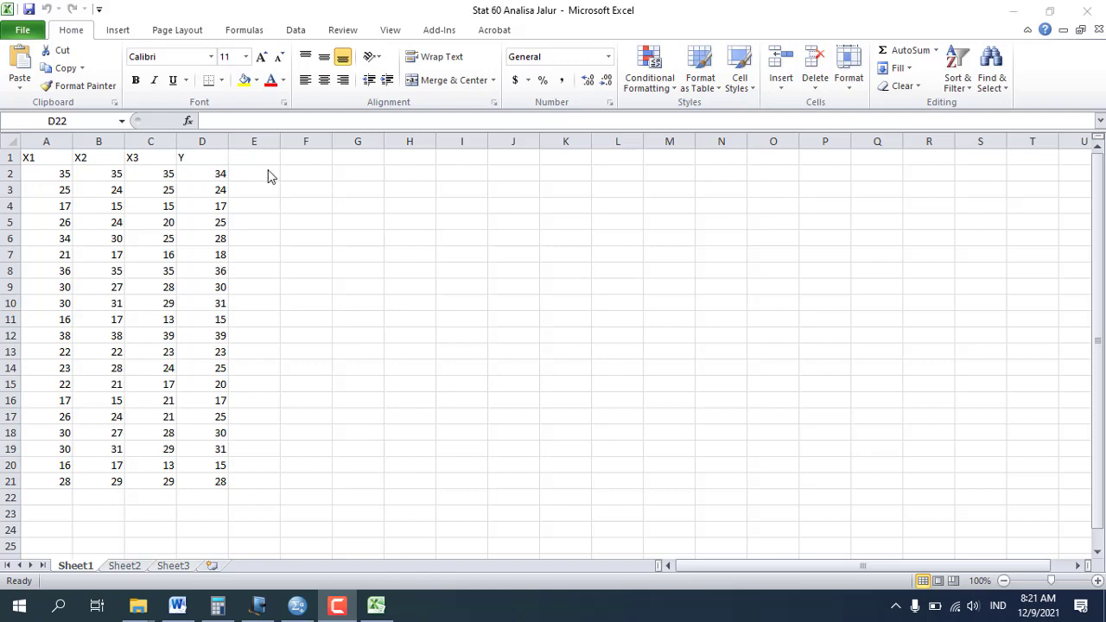
Step: Copy the data values in A2:D21 of the Excel worksheet, leaving out the header row
{"action": "left_click", "coordinate": [297, 605]}
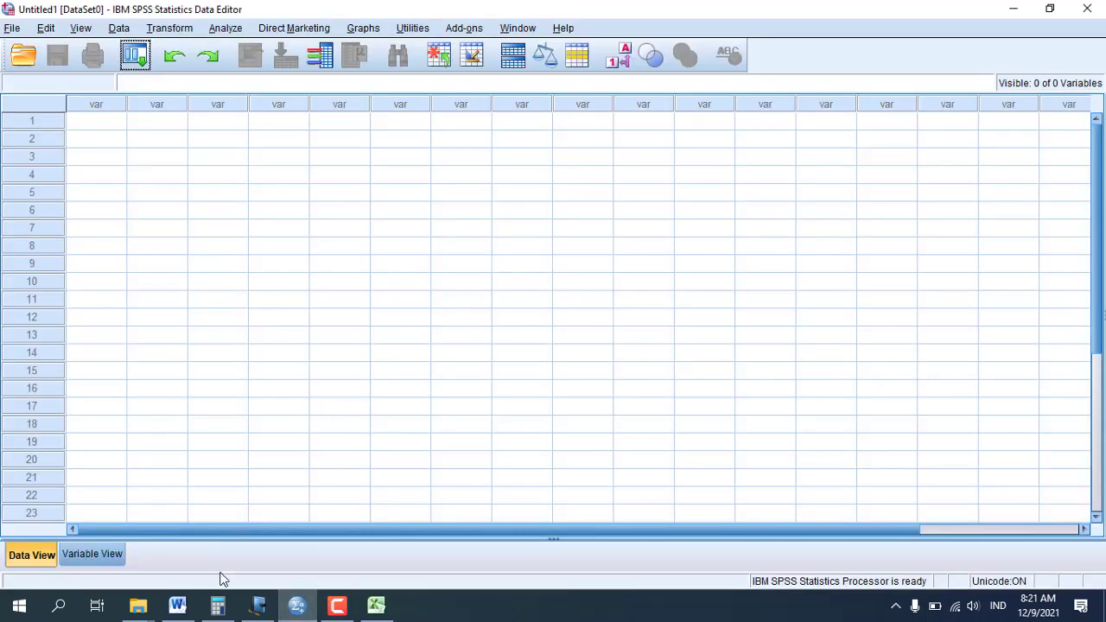
{"action": "left_click", "coordinate": [378, 607]}
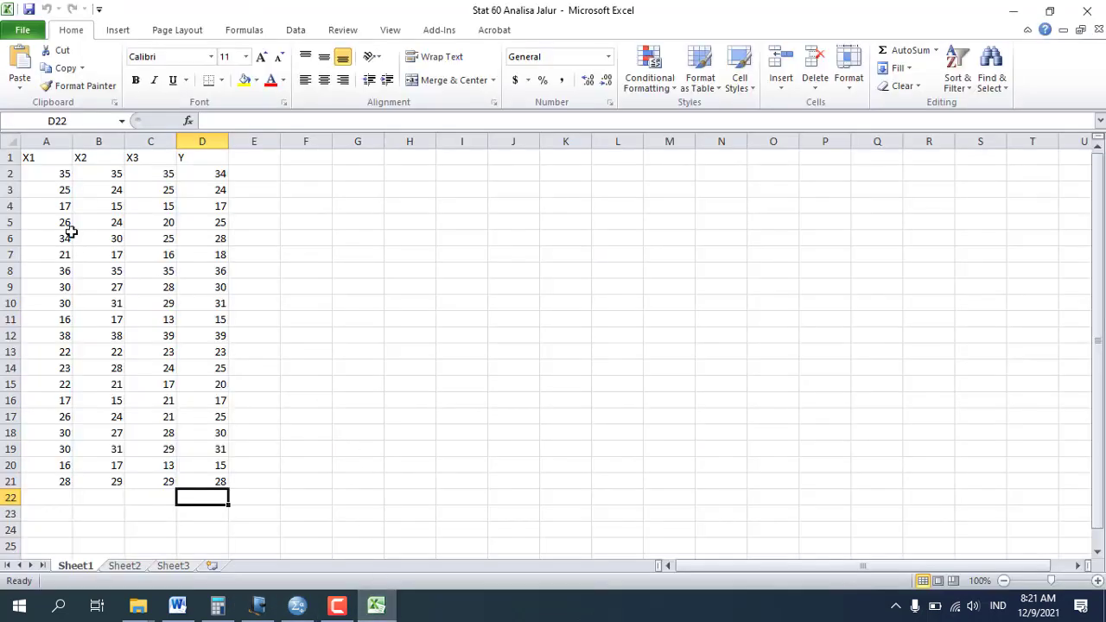
{"action": "left_click", "coordinate": [42, 179]}
{"action": "key", "text": "shift+Right"}
{"action": "key", "text": "shift+Right"}
{"action": "key", "text": "shift+Right"}
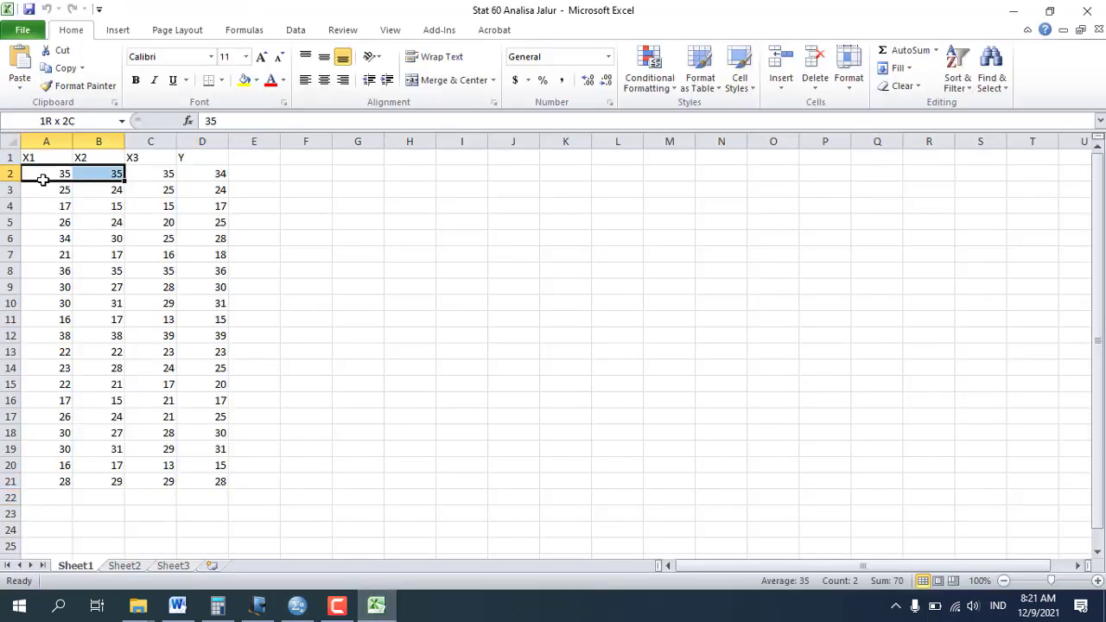
{"action": "key", "text": "shift+Down"}
{"action": "key", "text": "shift+Down"}
{"action": "key", "text": "shift+Down"}
{"action": "key", "text": "shift+Down"}
{"action": "key", "text": "shift+Down"}
{"action": "key", "text": "shift+Down"}
{"action": "key", "text": "shift+Down"}
{"action": "key", "text": "shift+Down"}
{"action": "key", "text": "shift+Down"}
{"action": "key", "text": "shift+Down"}
{"action": "key", "text": "shift+Down"}
{"action": "key", "text": "shift+Down"}
{"action": "key", "text": "shift+Down"}
{"action": "key", "text": "shift+Down"}
{"action": "key", "text": "shift+Down"}
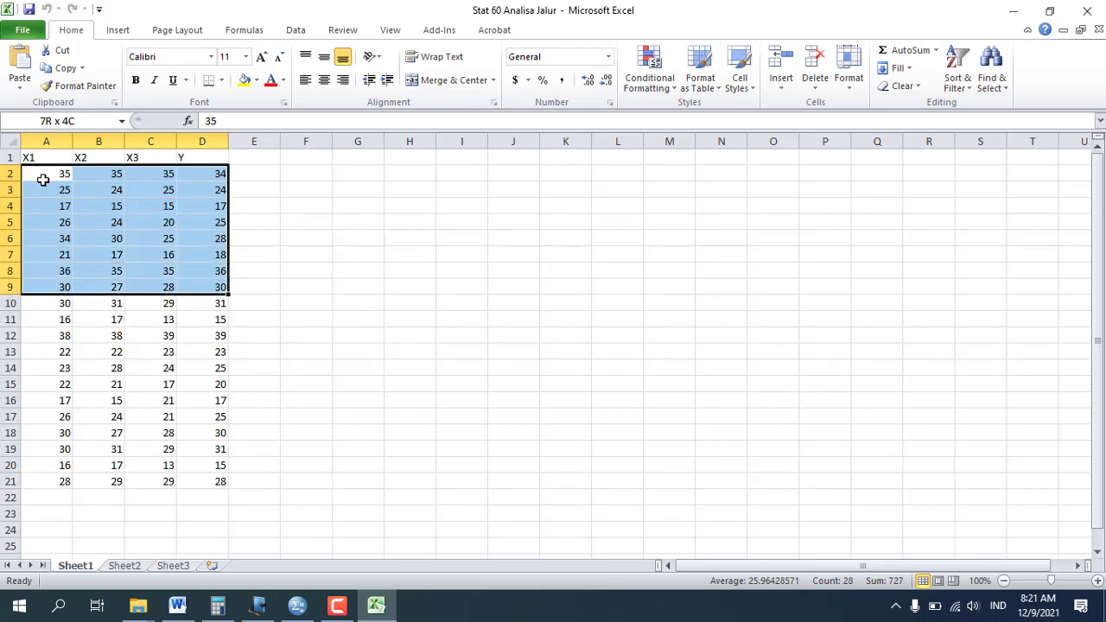
{"action": "key", "text": "shift+Down"}
{"action": "key", "text": "shift+Down"}
{"action": "key", "text": "shift+Down"}
{"action": "key", "text": "shift+Down"}
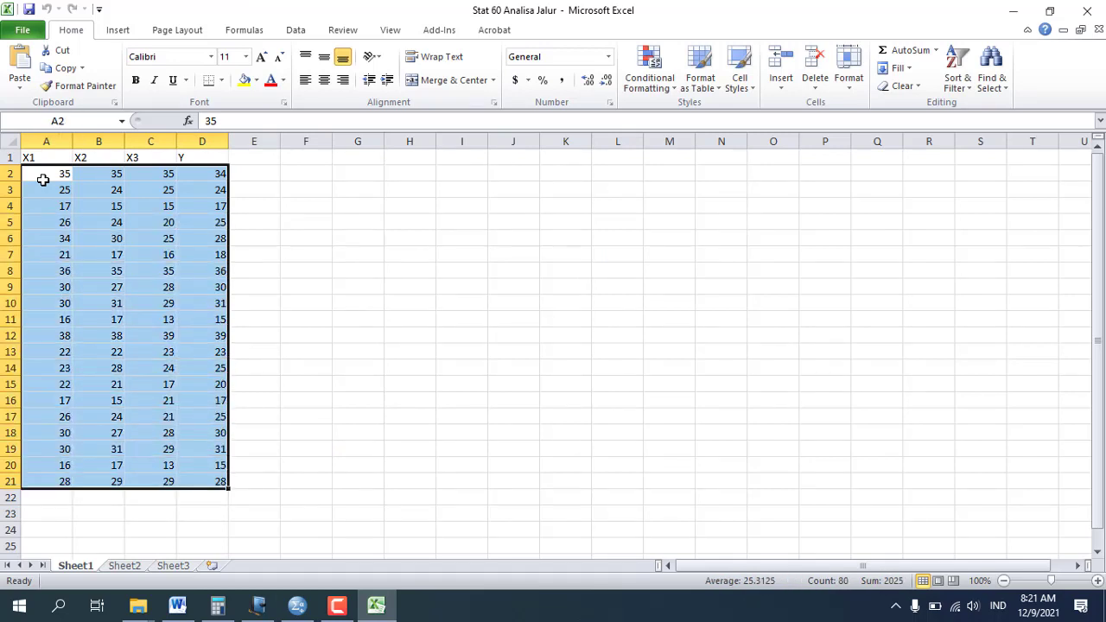
{"action": "key", "text": "ctrl+c"}
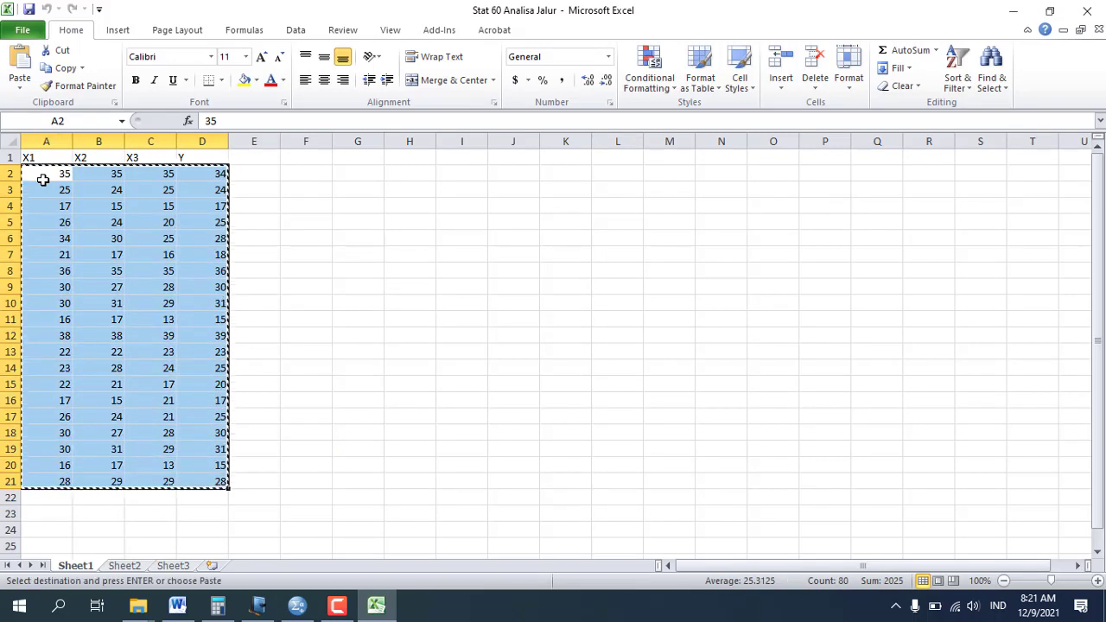
Step: Switch to SPSS and paste the copied values into the empty data grid, starting at the first cell of row 1
{"action": "left_click", "coordinate": [313, 605]}
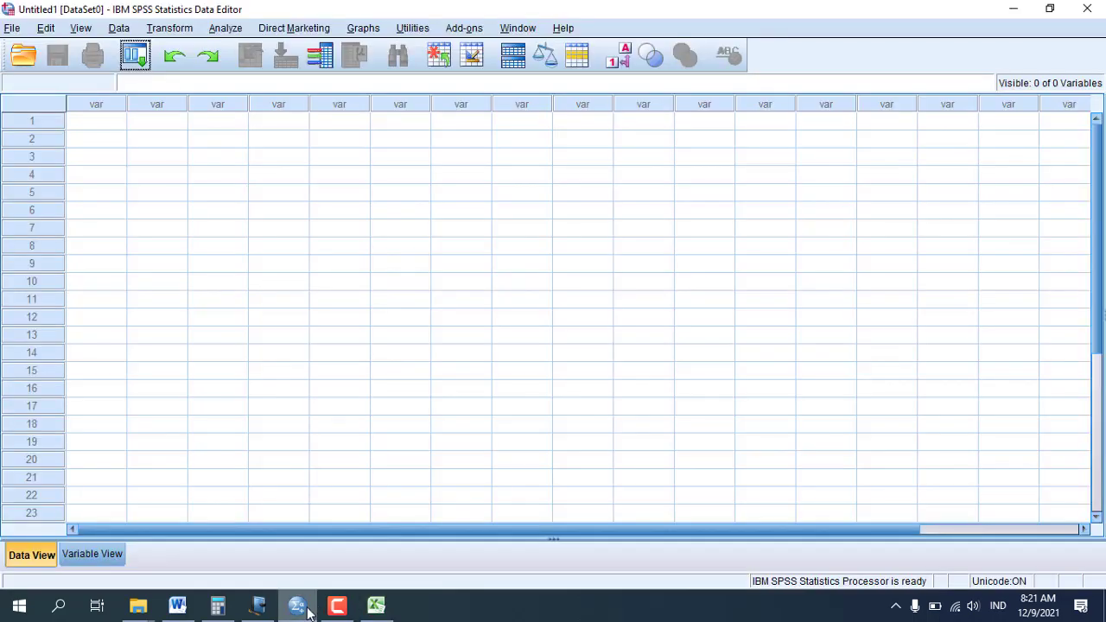
{"action": "left_click", "coordinate": [106, 120]}
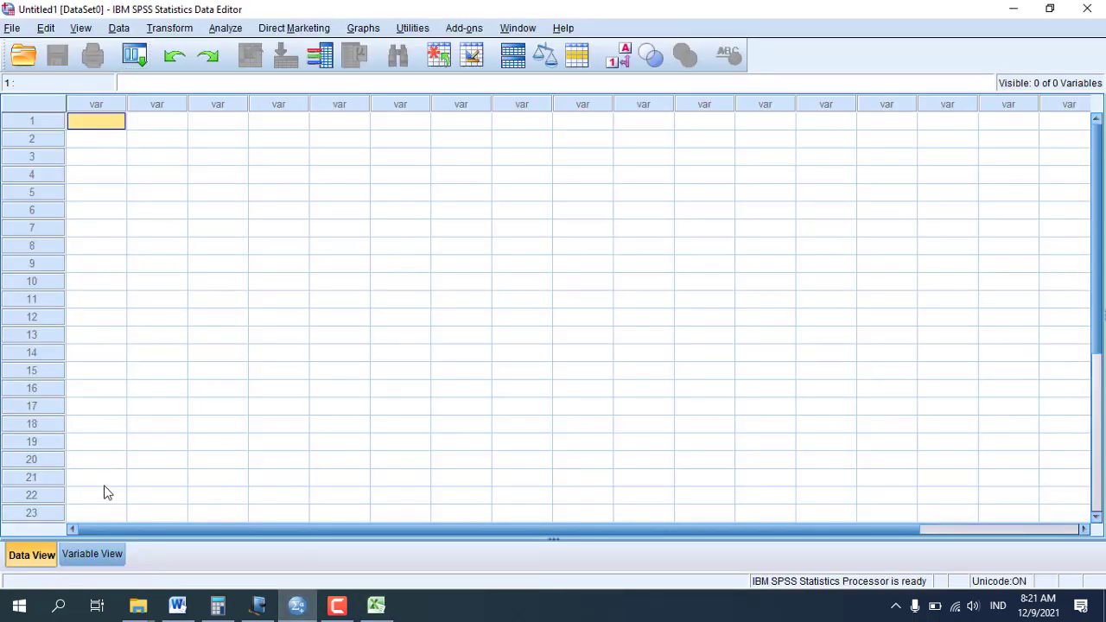
{"action": "left_click", "coordinate": [83, 567]}
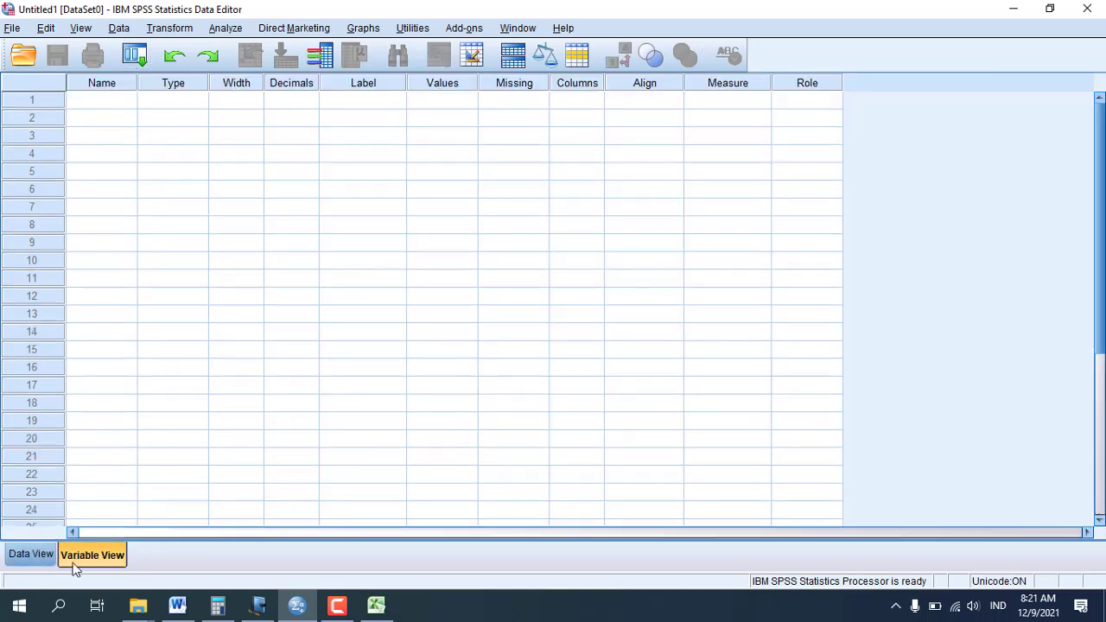
{"action": "left_click", "coordinate": [35, 555]}
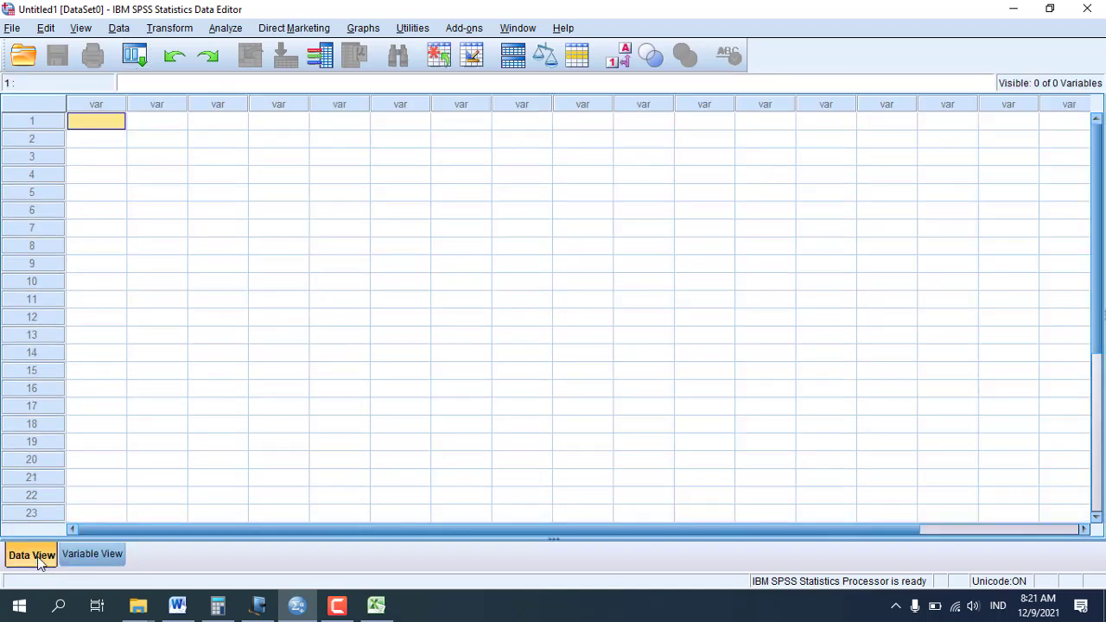
{"action": "right_click", "coordinate": [104, 123]}
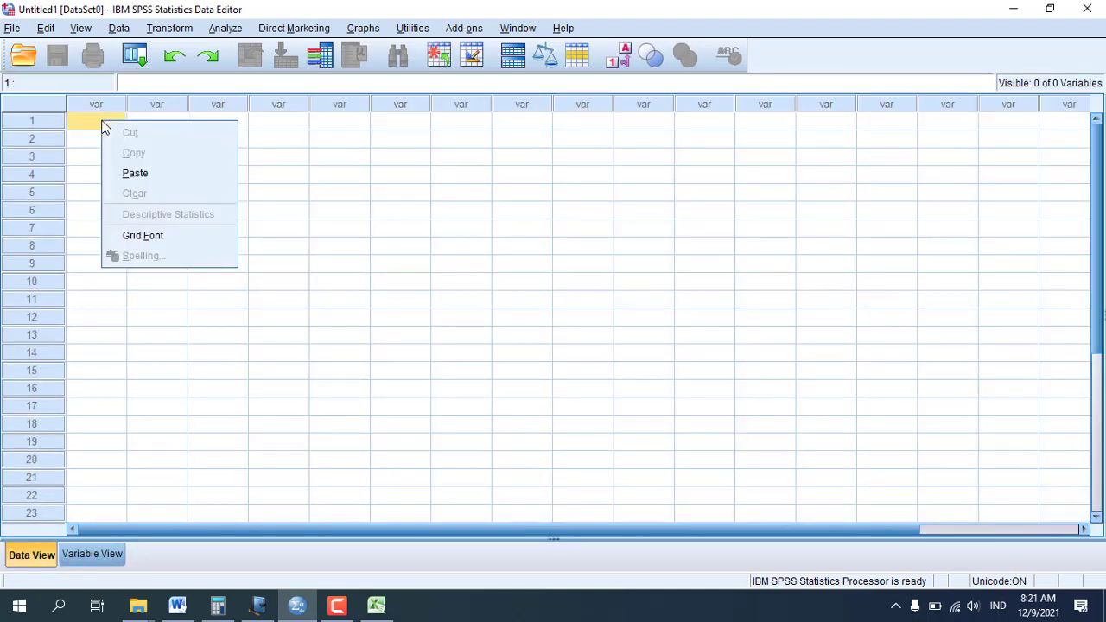
{"action": "left_click", "coordinate": [138, 174]}
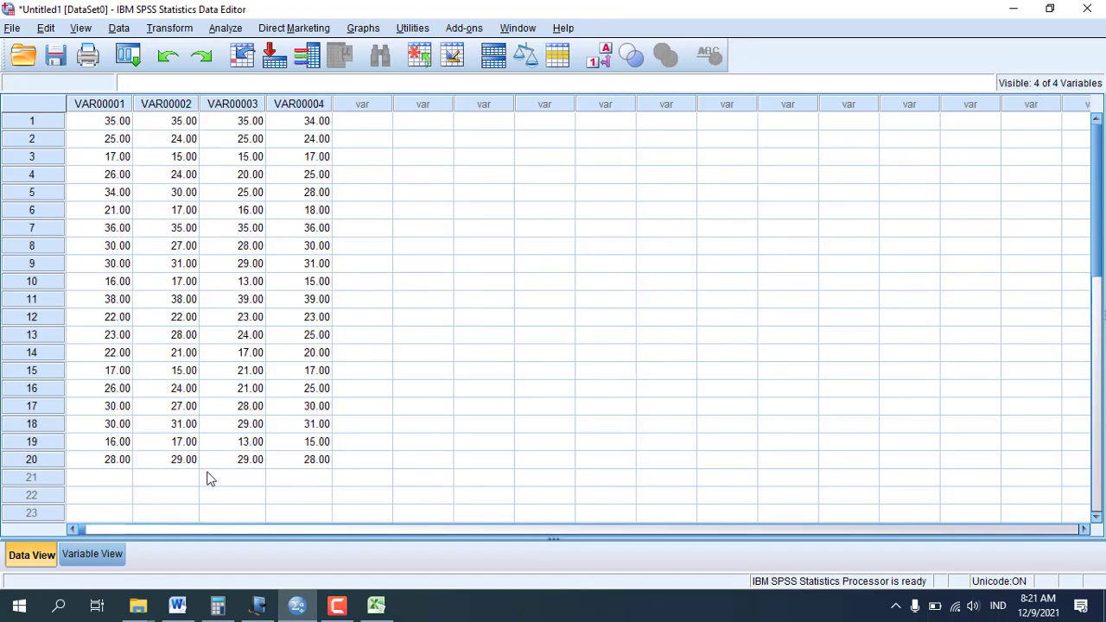
Step: Check the column headings in the Excel worksheet and name the four SPSS variables X1, X2, X3 and Y
{"action": "left_click", "coordinate": [93, 554]}
{"action": "left_click", "coordinate": [376, 605]}
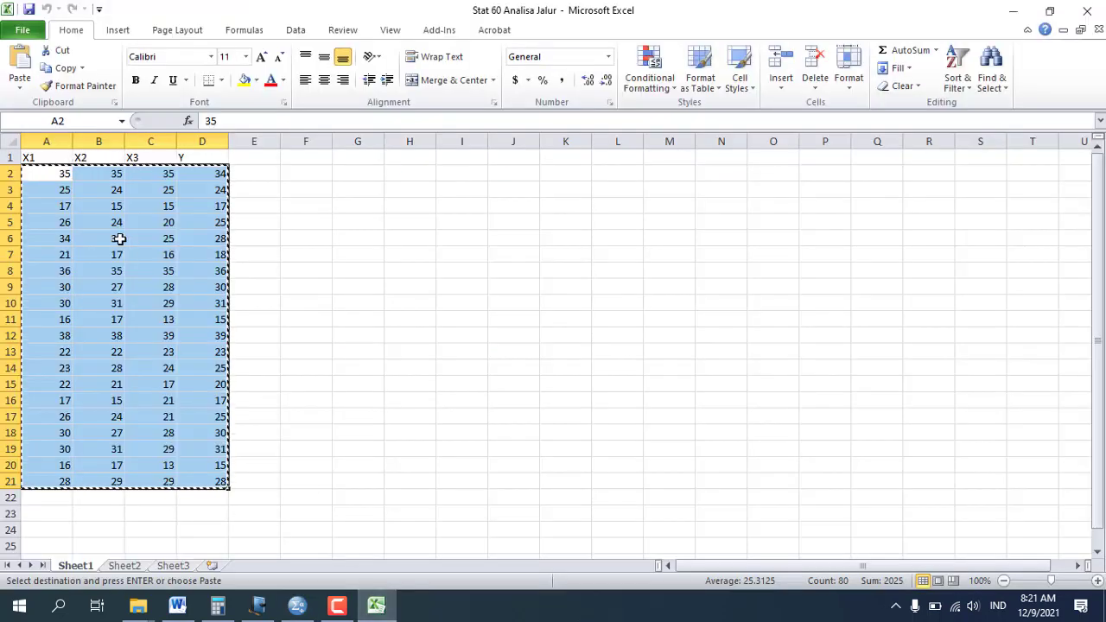
{"action": "key", "text": "Escape"}
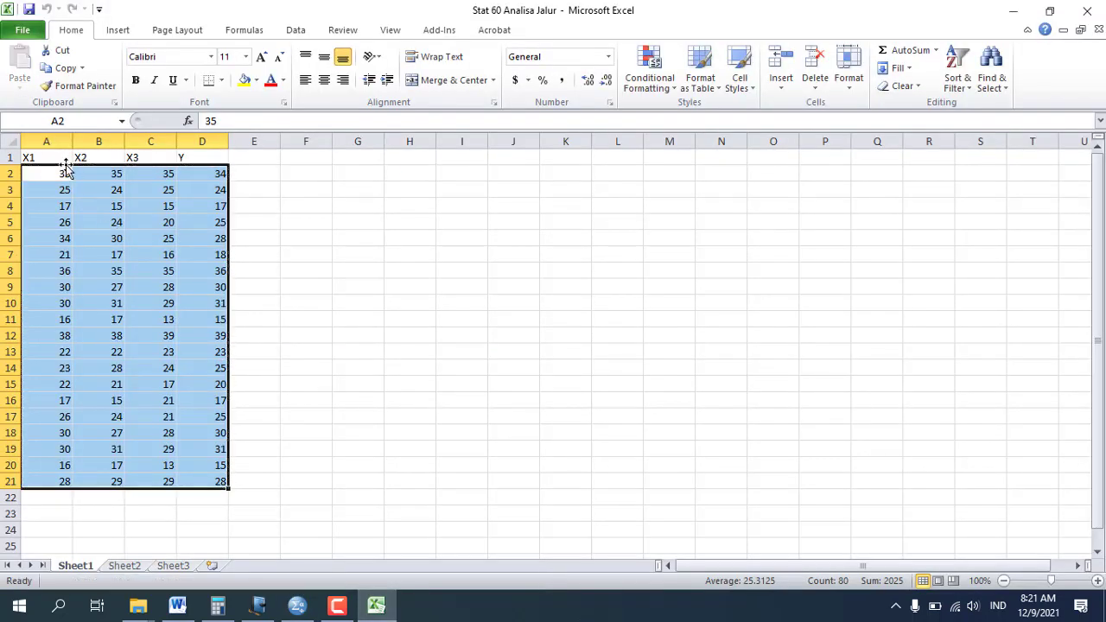
{"action": "left_click", "coordinate": [298, 605]}
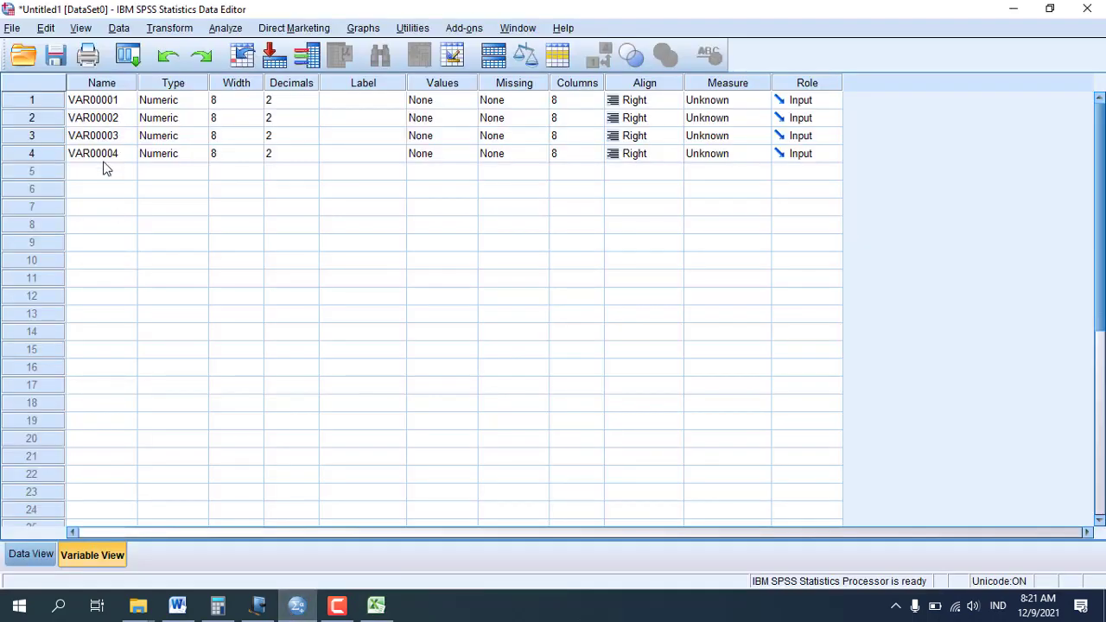
{"action": "left_click", "coordinate": [94, 102]}
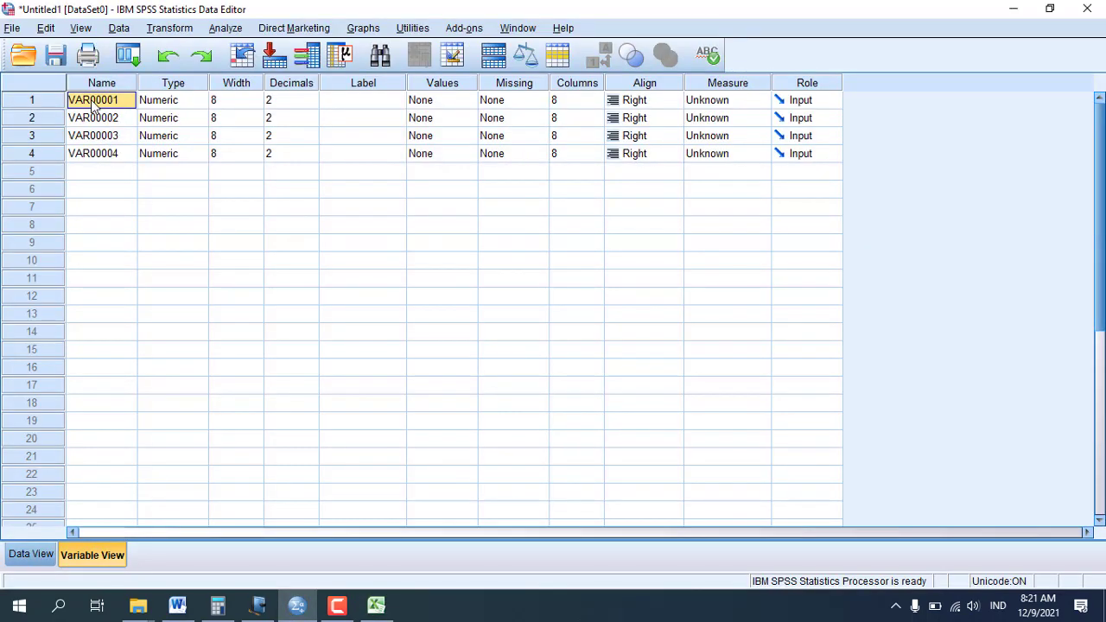
{"action": "key", "text": "BackSpace"}
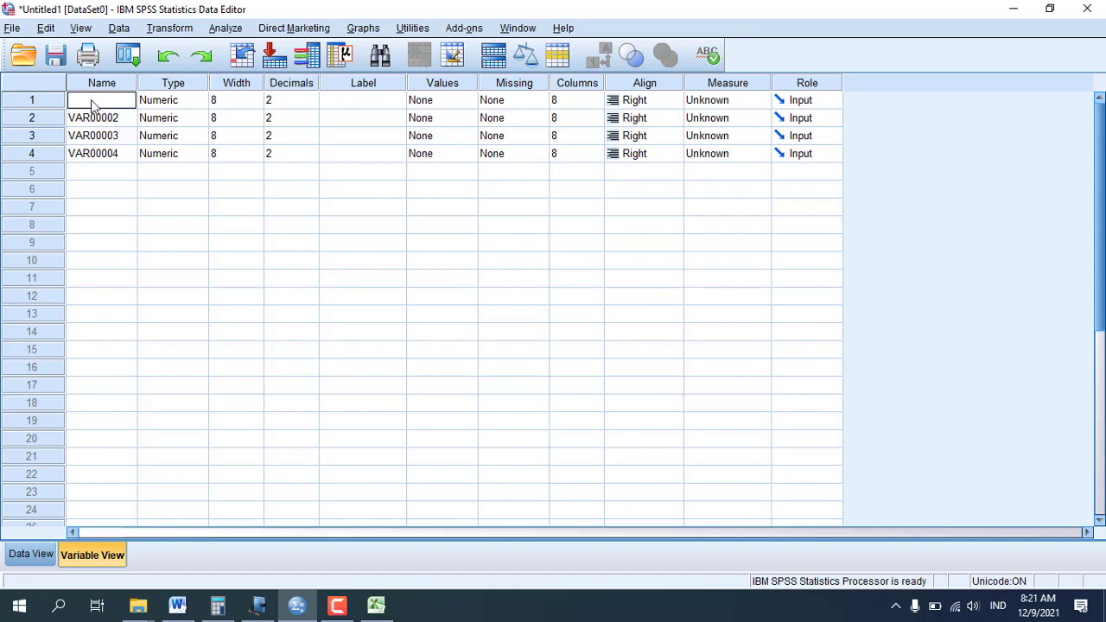
{"action": "type", "text": "X1"}
{"action": "key", "text": "Return"}
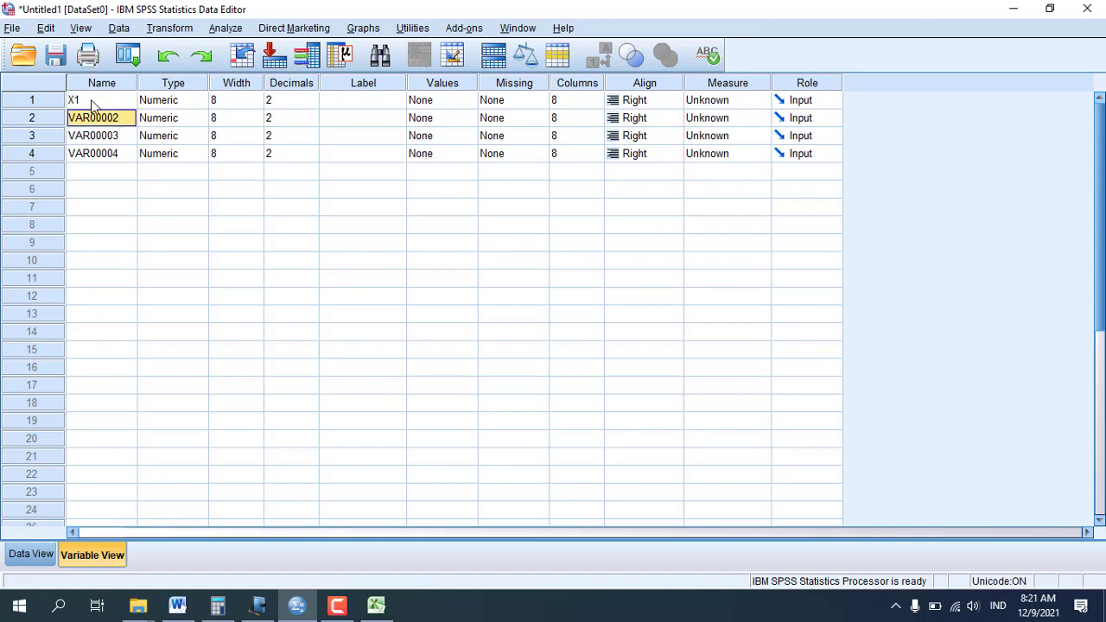
{"action": "key", "text": "BackSpace"}
{"action": "type", "text": "X2"}
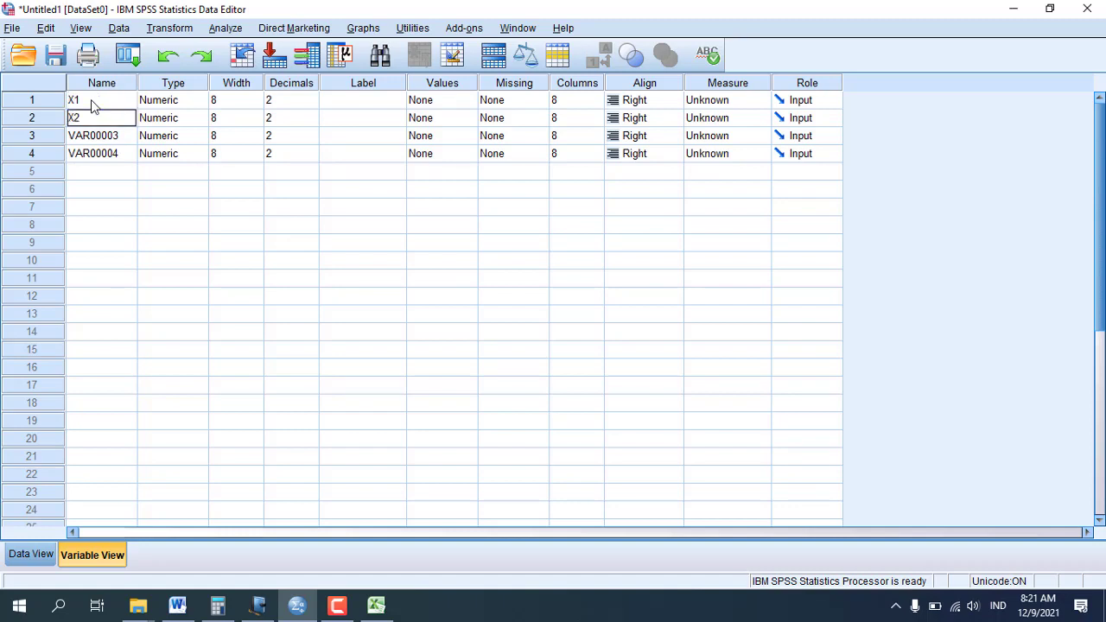
{"action": "key", "text": "Return"}
{"action": "type", "text": "X3"}
{"action": "key", "text": "Return"}
{"action": "type", "text": "Y"}
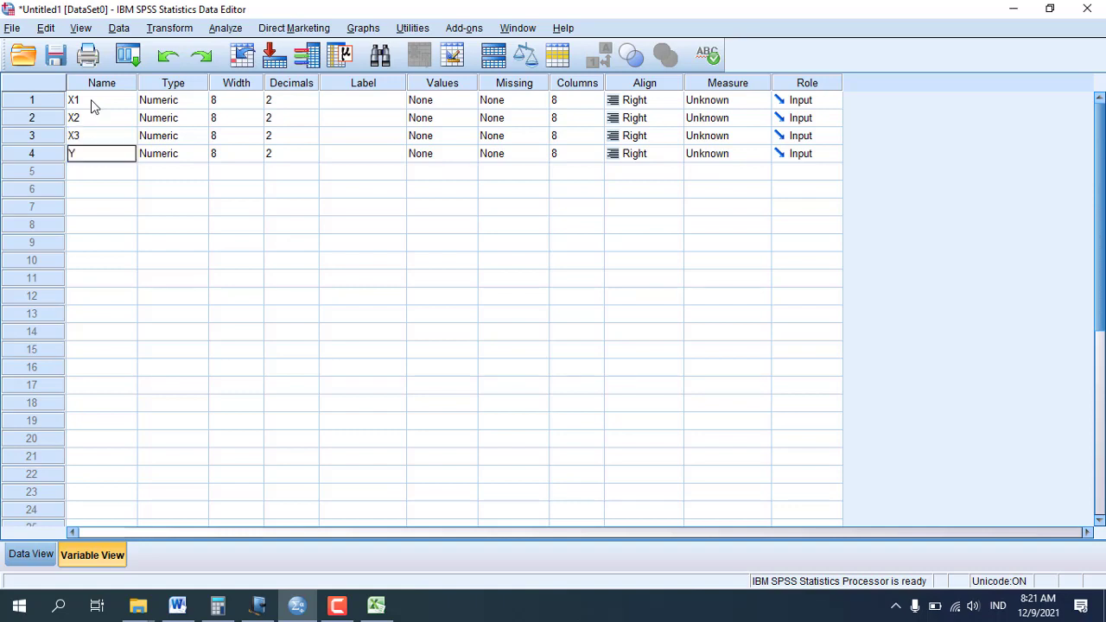
Step: Set the decimals to 0 for the variables X1, X2, X3 and Y, and return to the data values
{"action": "left_click", "coordinate": [286, 100]}
{"action": "key", "text": "BackSpace"}
{"action": "type", "text": "0"}
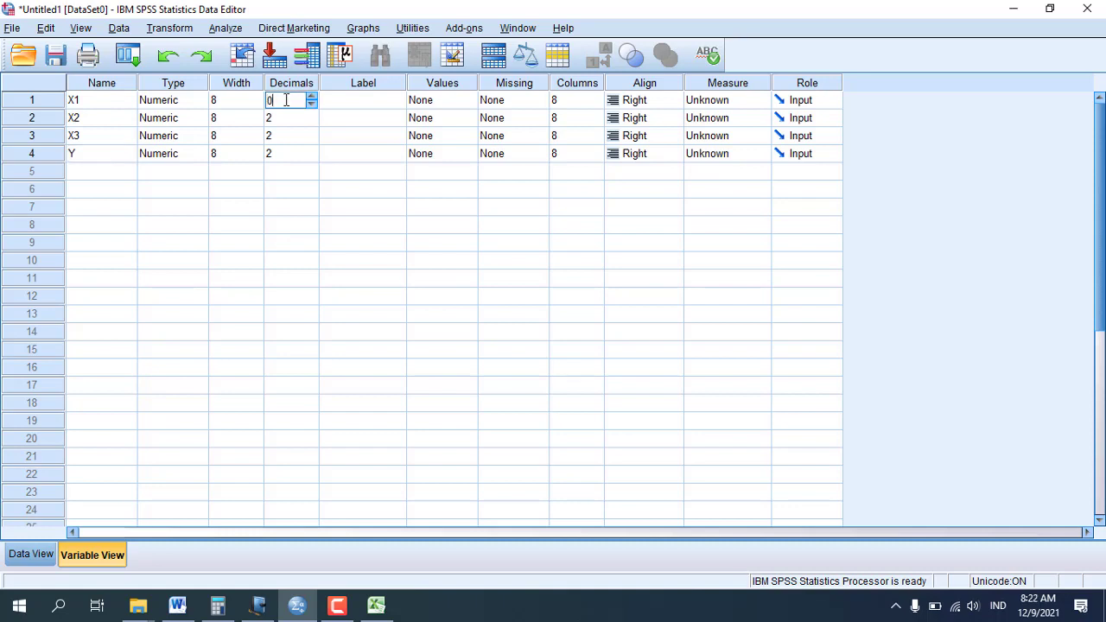
{"action": "left_click", "coordinate": [281, 118]}
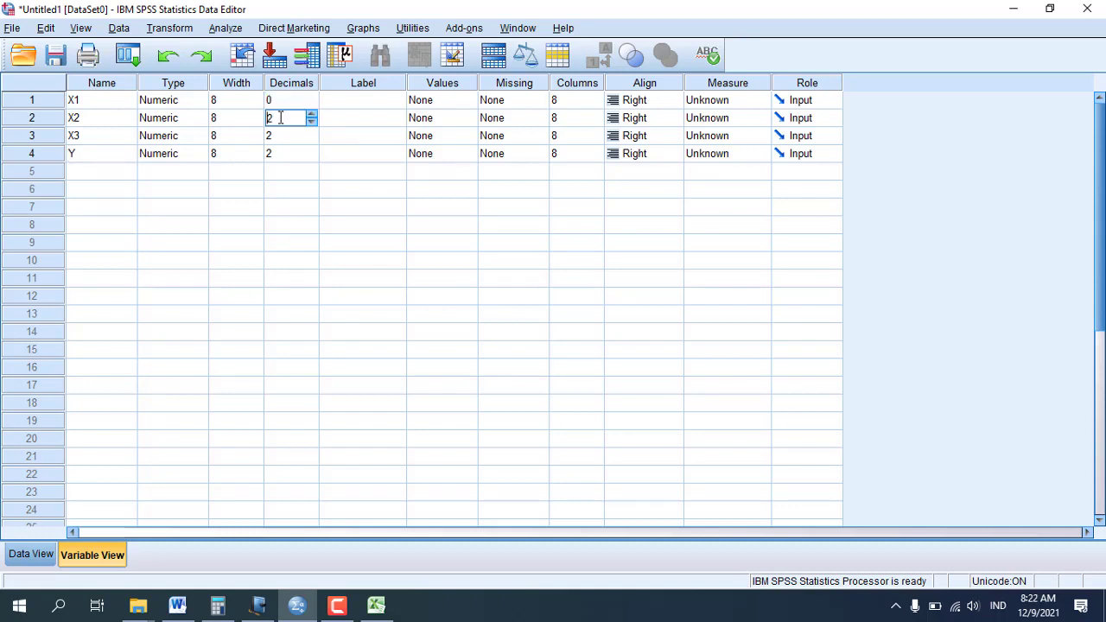
{"action": "key", "text": "BackSpace"}
{"action": "type", "text": "0"}
{"action": "left_click", "coordinate": [293, 137]}
{"action": "key", "text": "BackSpace"}
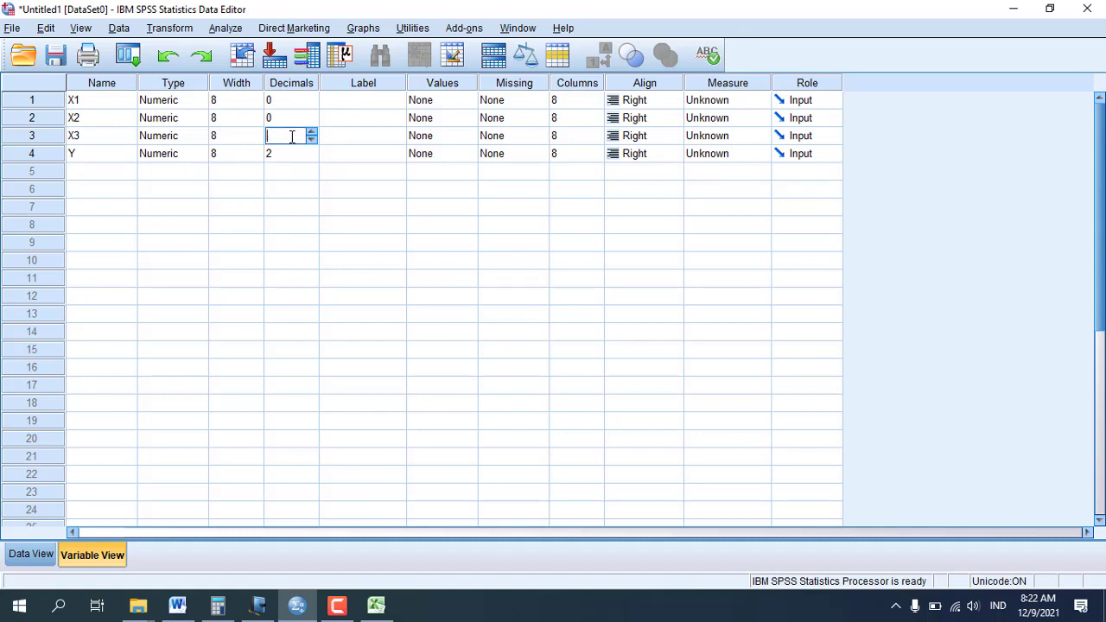
{"action": "type", "text": "0"}
{"action": "key", "text": "Tab"}
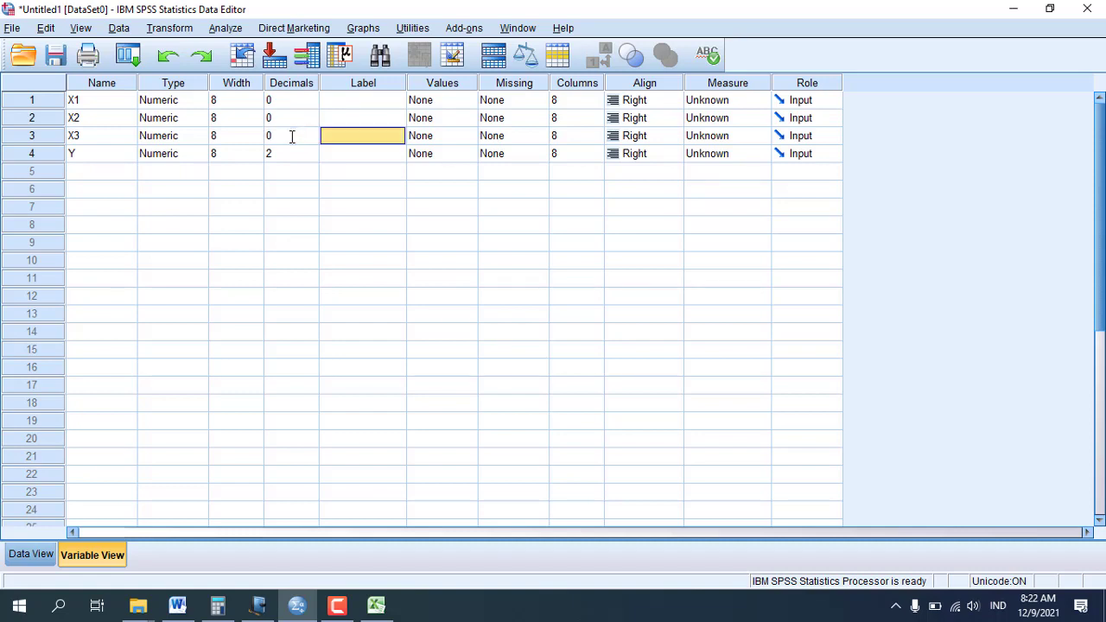
{"action": "left_click", "coordinate": [284, 154]}
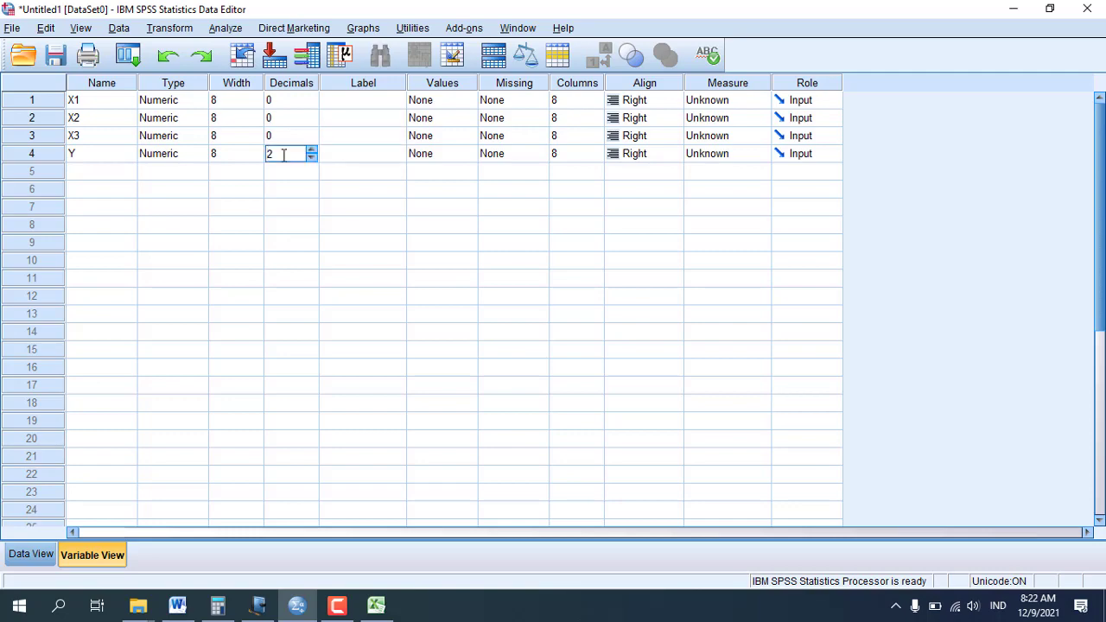
{"action": "key", "text": "BackSpace"}
{"action": "type", "text": "0"}
{"action": "left_click", "coordinate": [26, 558]}
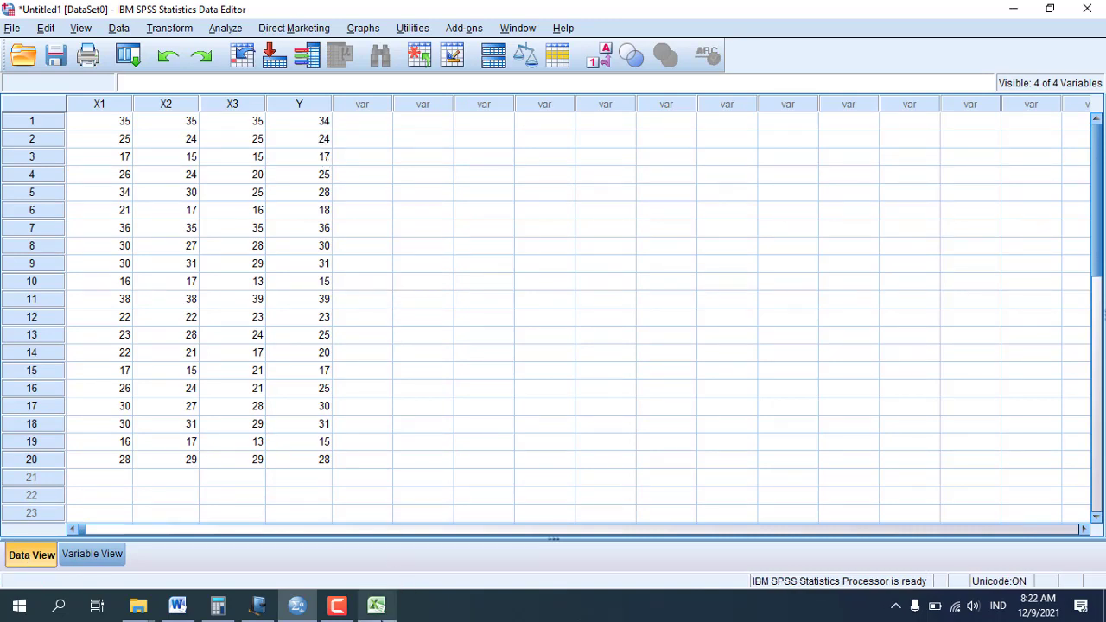
Step: Compare the source data in the Excel worksheet with the imported data in SPSS, down to the last row
{"action": "left_click", "coordinate": [378, 603]}
{"action": "left_click", "coordinate": [220, 484]}
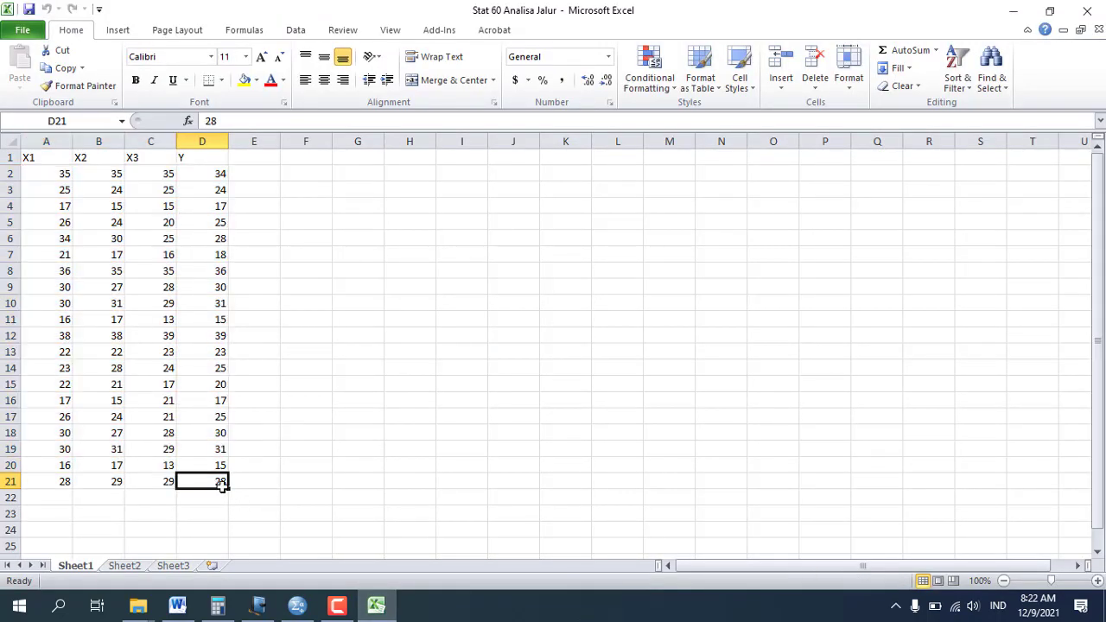
{"action": "left_click", "coordinate": [377, 612]}
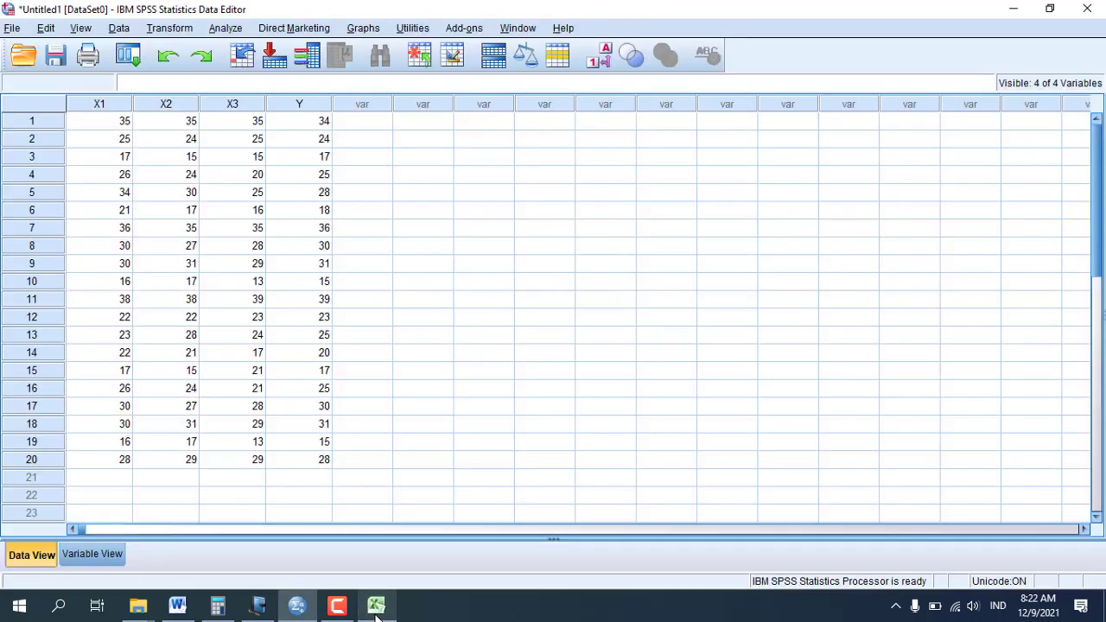
{"action": "left_click", "coordinate": [377, 611]}
{"action": "left_click", "coordinate": [377, 612]}
{"action": "left_click", "coordinate": [377, 612]}
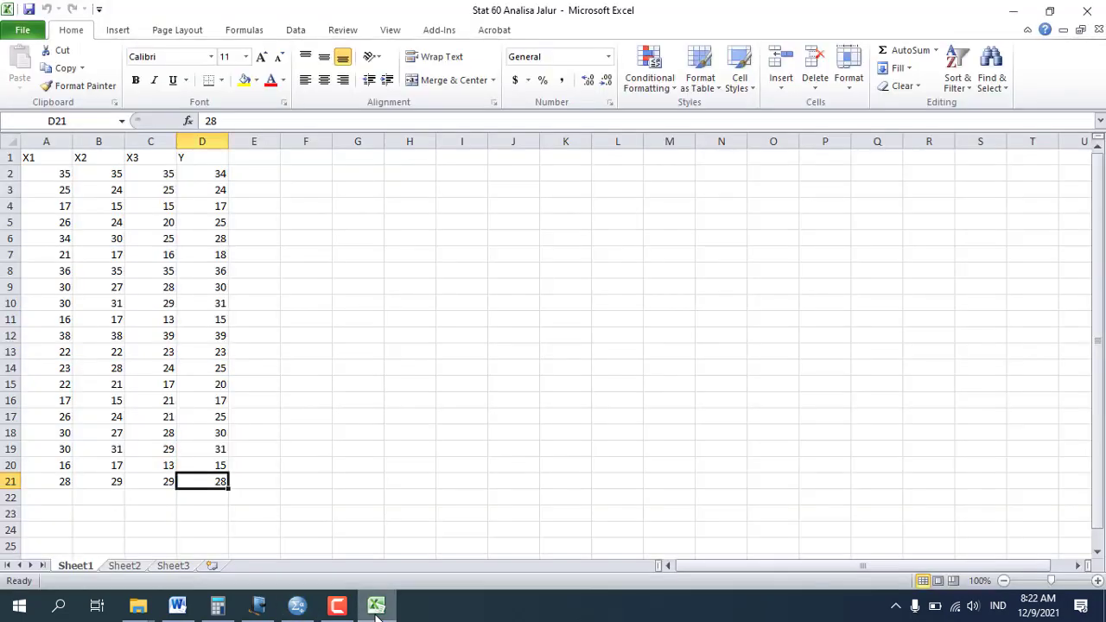
{"action": "left_click", "coordinate": [377, 612]}
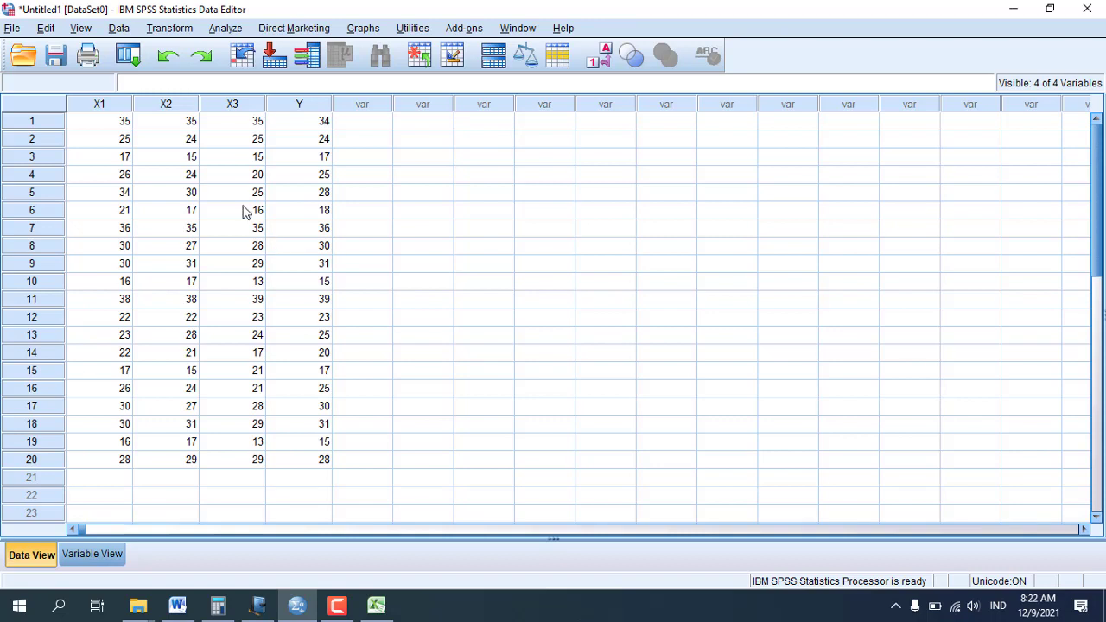
Step: Start a Linear Regression analysis and set its method to Backward
{"action": "left_click", "coordinate": [223, 33]}
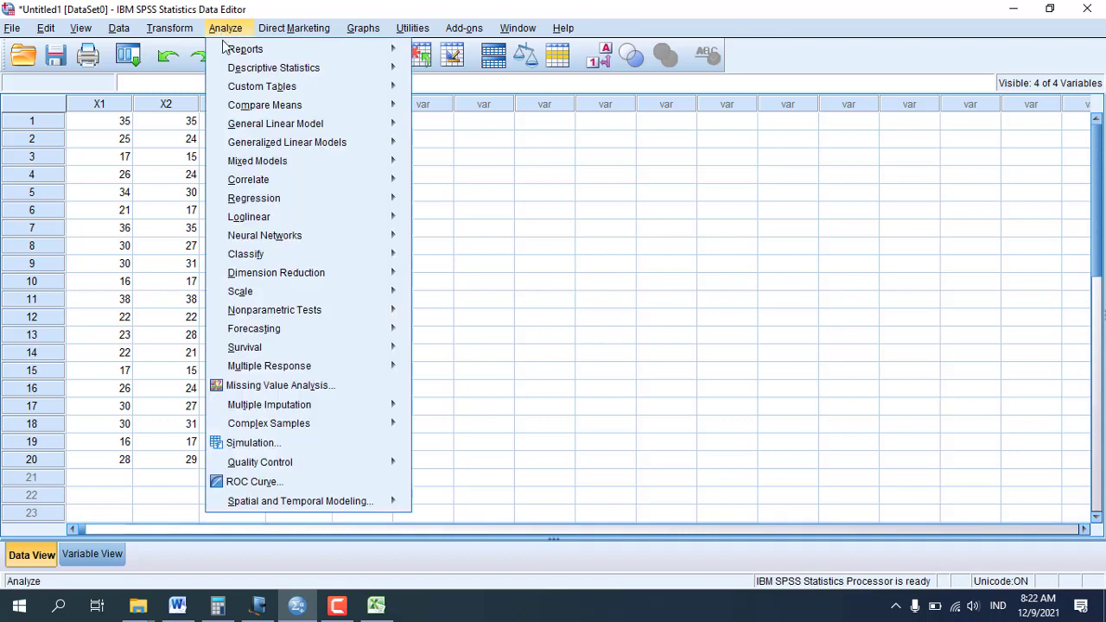
{"action": "mouse_move", "coordinate": [260, 200]}
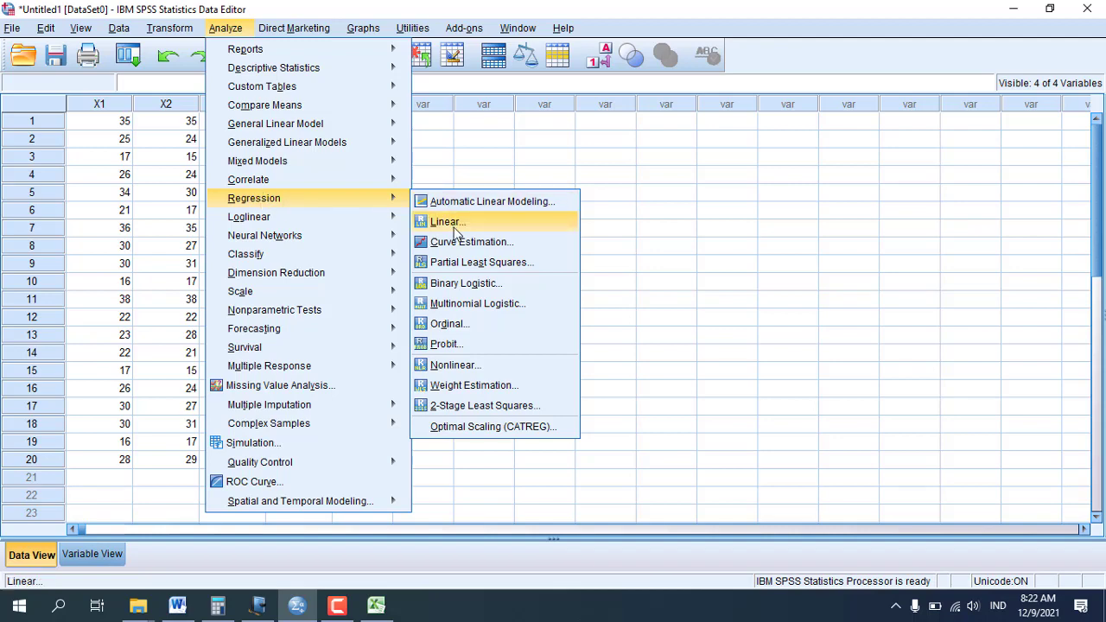
{"action": "left_click", "coordinate": [455, 223]}
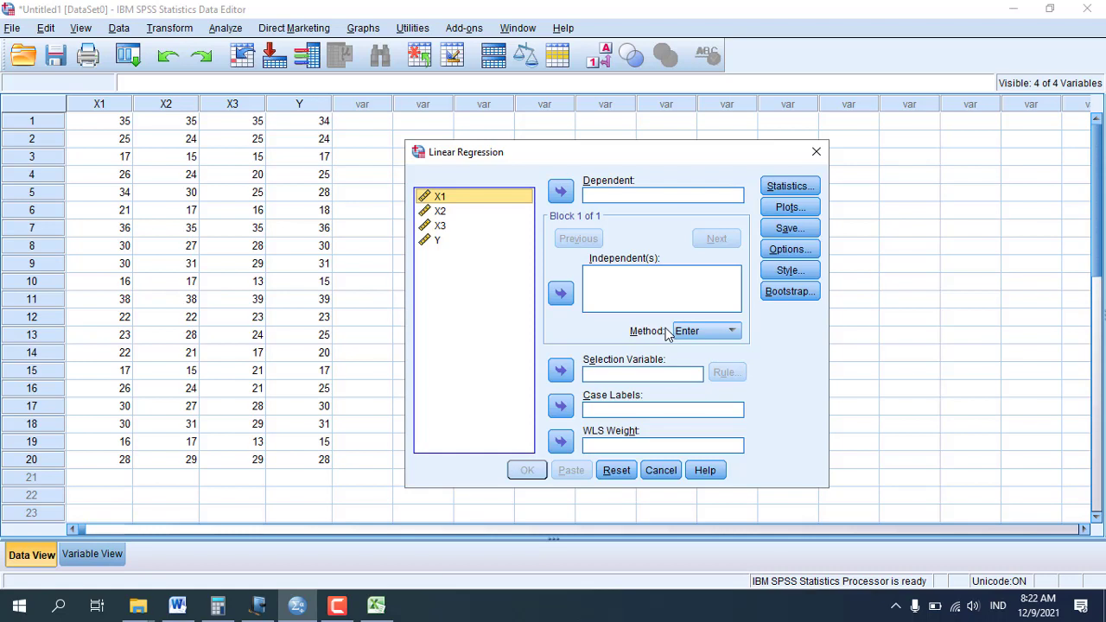
{"action": "left_click", "coordinate": [710, 334]}
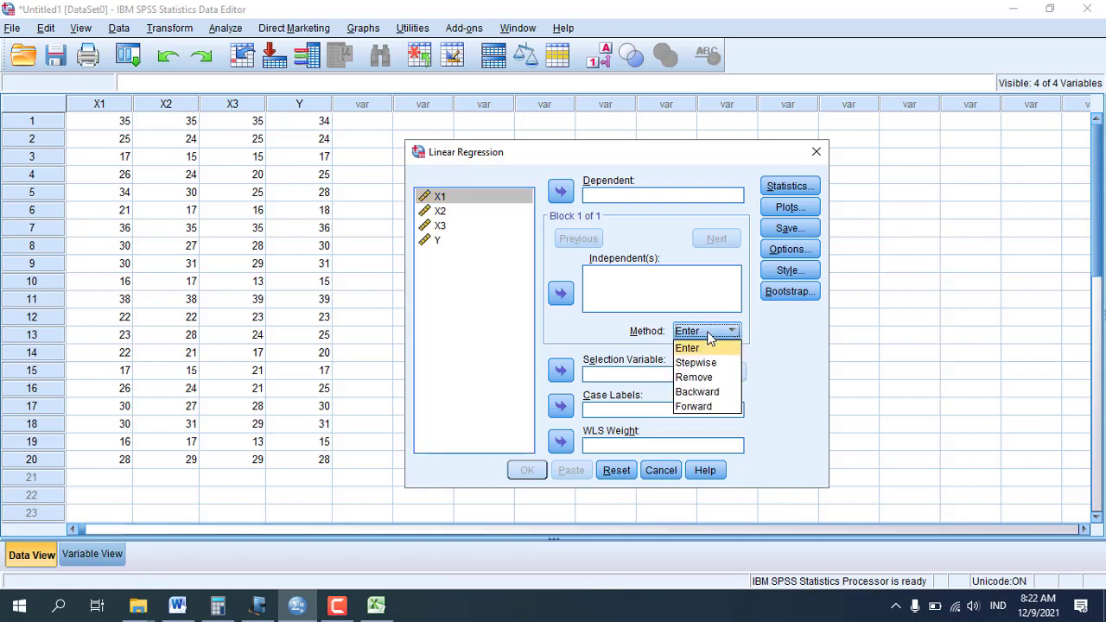
{"action": "left_click", "coordinate": [704, 393]}
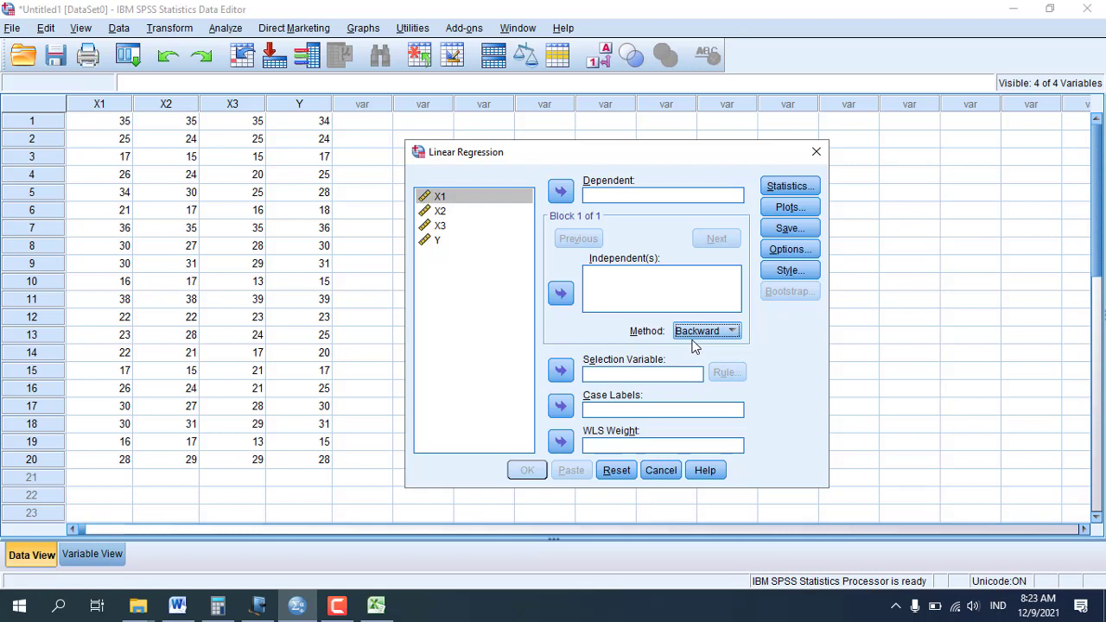
Step: Assign X2 as the dependent variable and X1 as the independent variable of the linear regression
{"action": "left_click", "coordinate": [436, 212]}
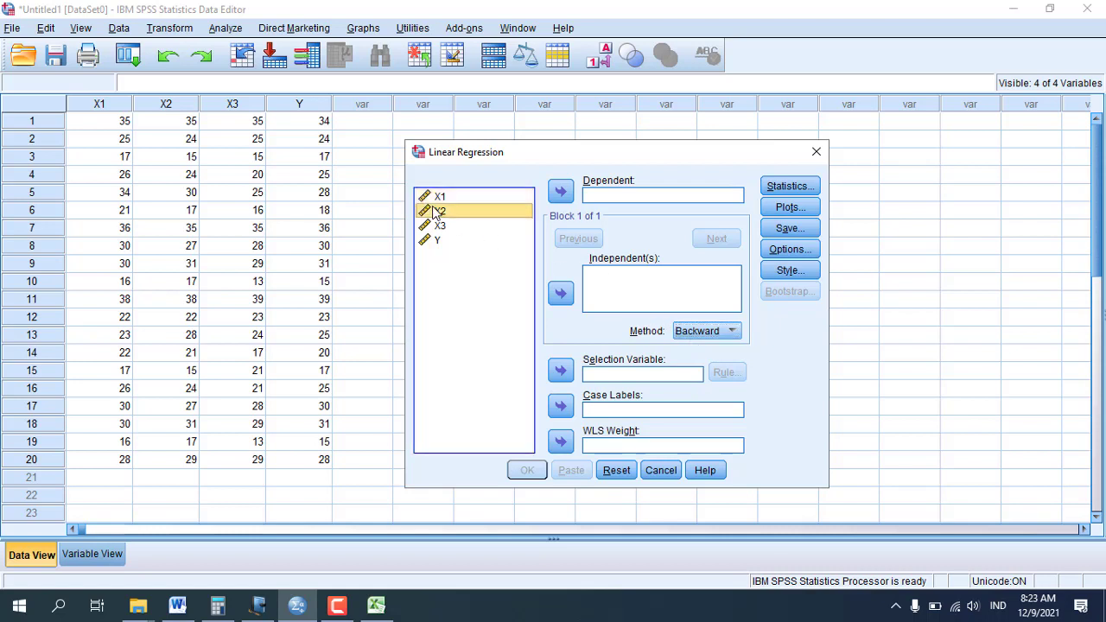
{"action": "left_click", "coordinate": [558, 193]}
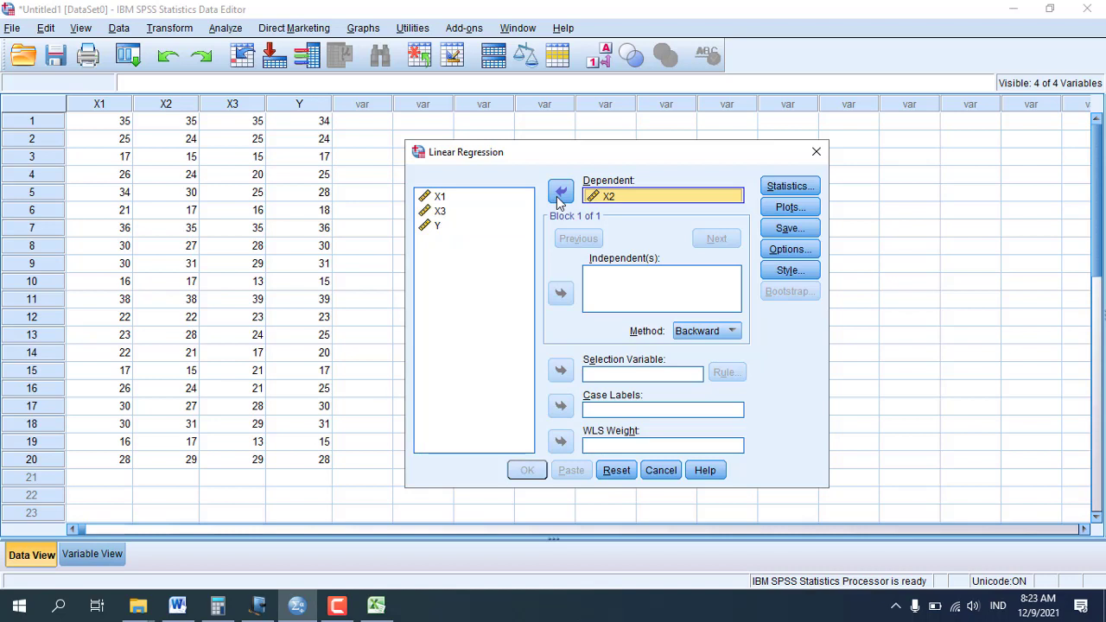
{"action": "left_click", "coordinate": [448, 198]}
{"action": "left_click", "coordinate": [561, 295]}
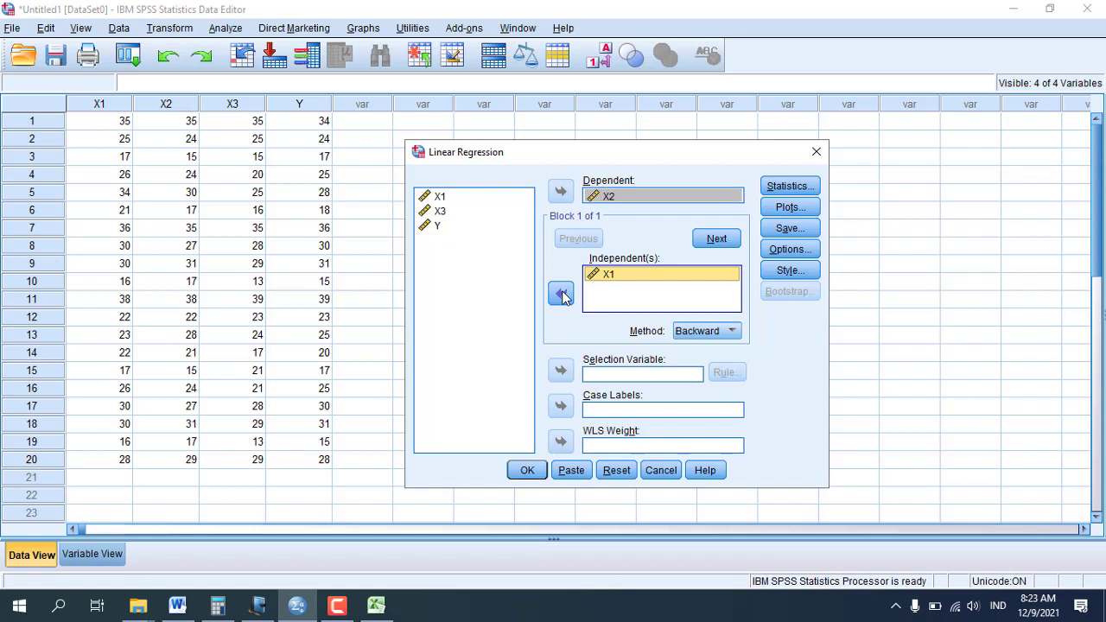
Step: Add R squared change and Descriptives to the regression's statistics output
{"action": "left_click", "coordinate": [790, 186]}
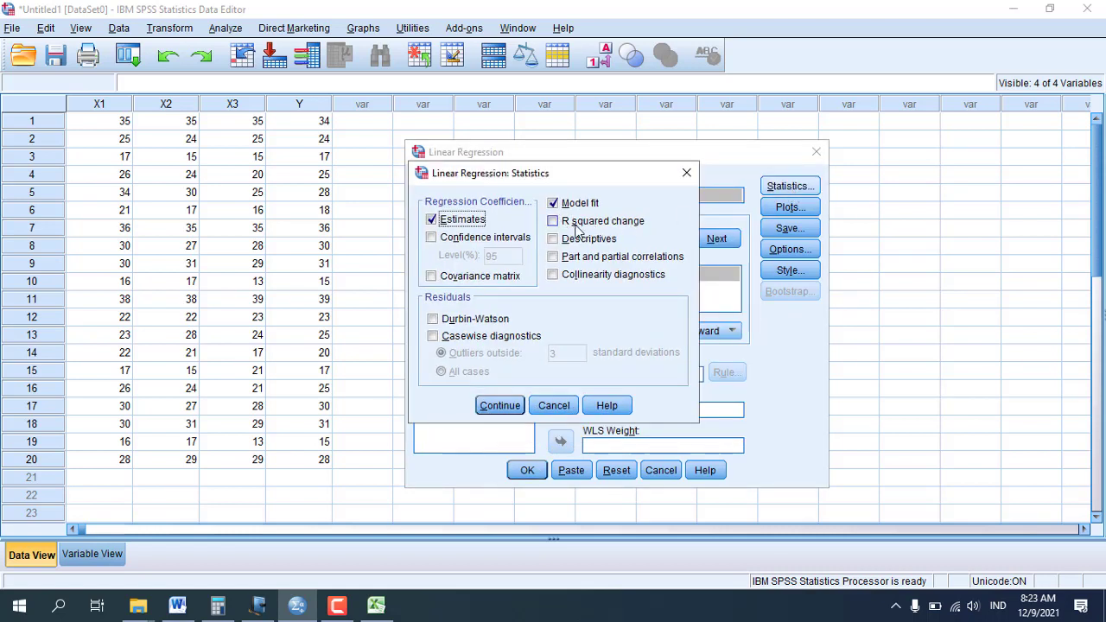
{"action": "left_click", "coordinate": [570, 224]}
{"action": "left_click", "coordinate": [566, 242]}
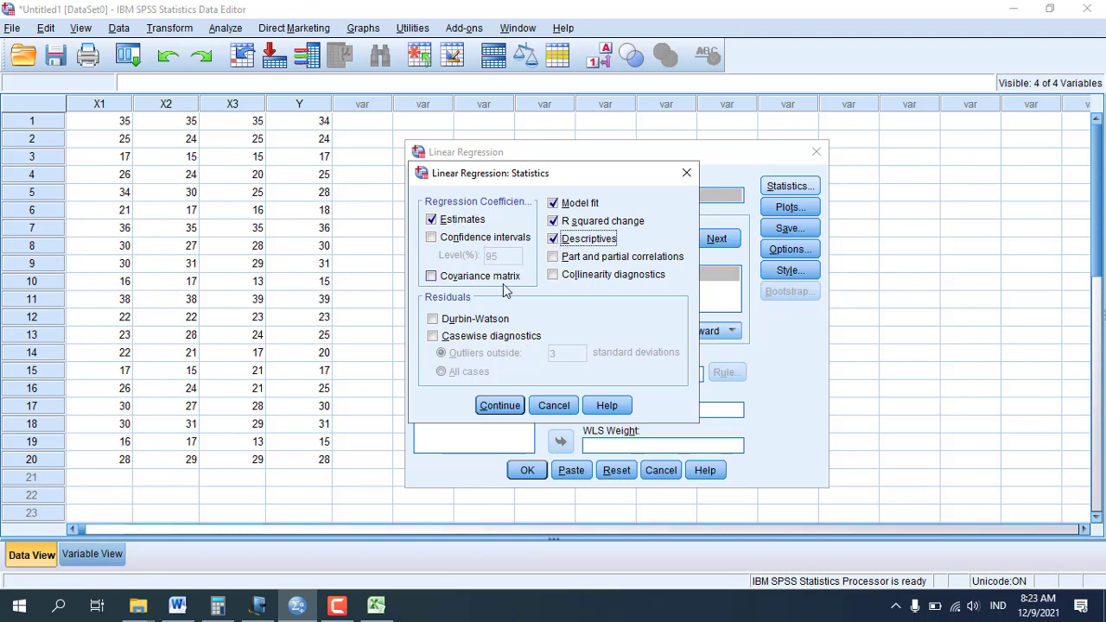
{"action": "left_click", "coordinate": [498, 405]}
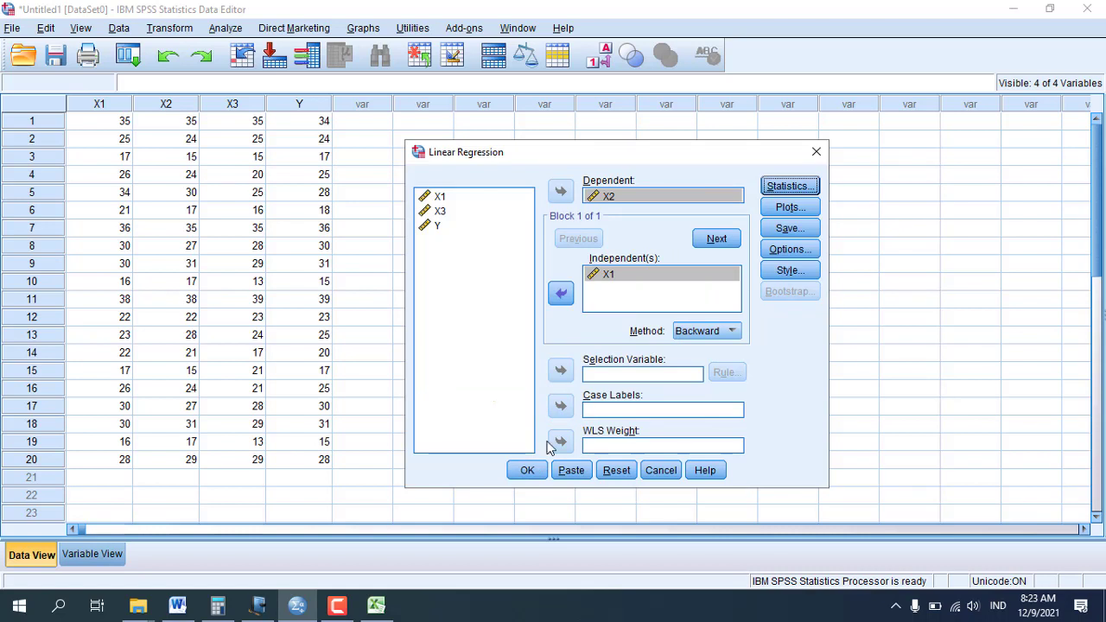
Step: Run the regression of X2 on X1 and select the Model Summary table in the output to check its R Square
{"action": "left_click", "coordinate": [527, 471]}
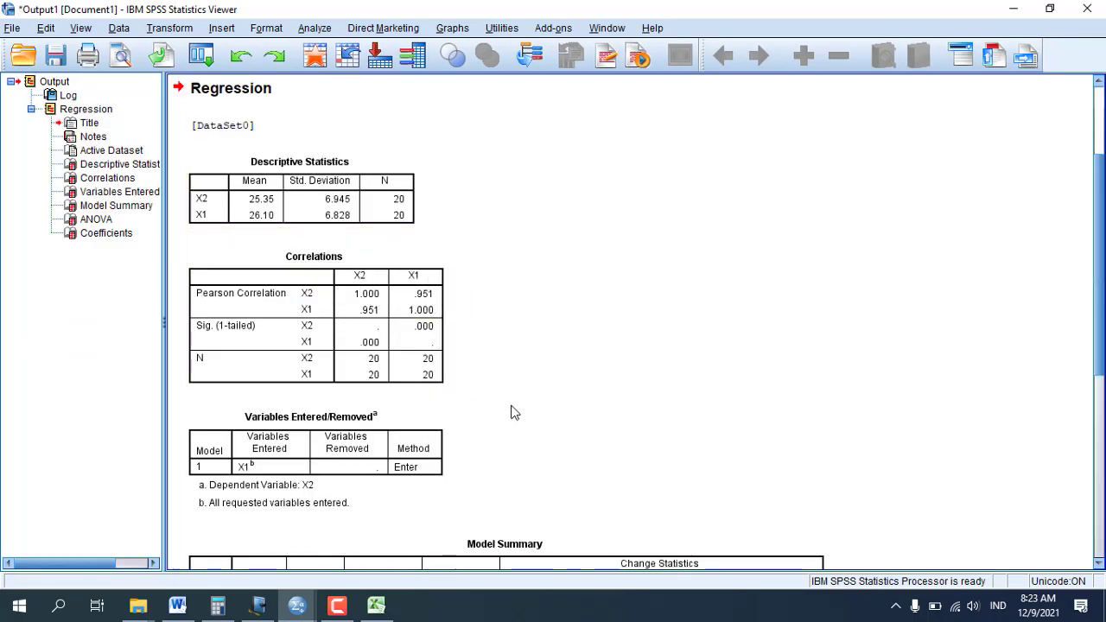
{"action": "scroll", "coordinate": [511, 412], "scroll_direction": "down", "scroll_amount": 6}
{"action": "left_click", "coordinate": [486, 320]}
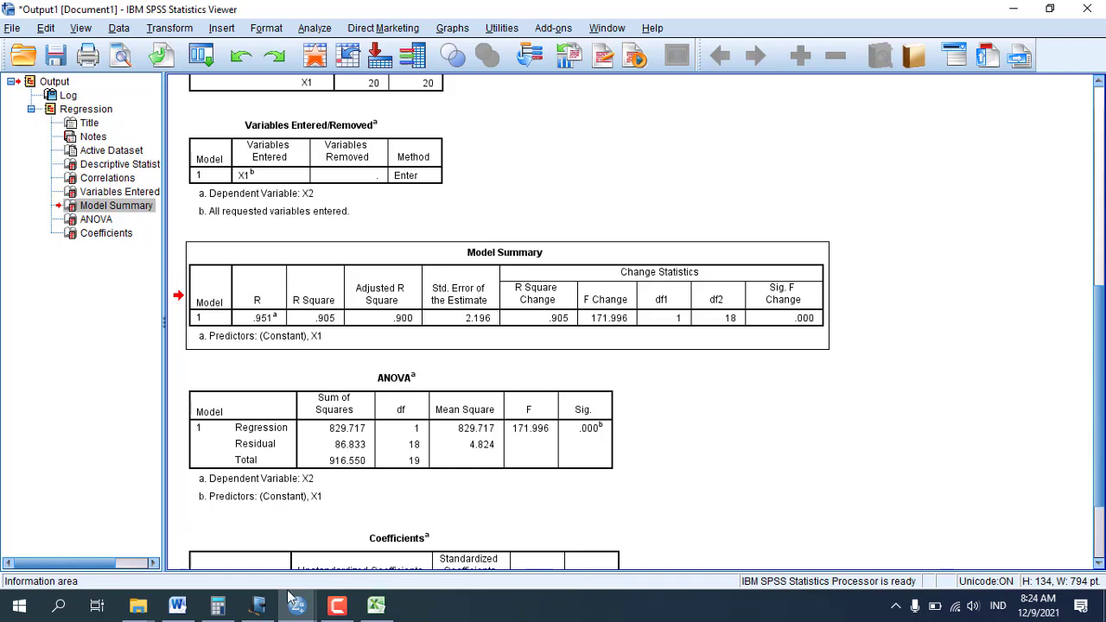
Step: Switch to the Word document and add the line "ERROR" below the causal model sentence, followed by a numbered item "Struktural 1"
{"action": "left_click", "coordinate": [179, 606]}
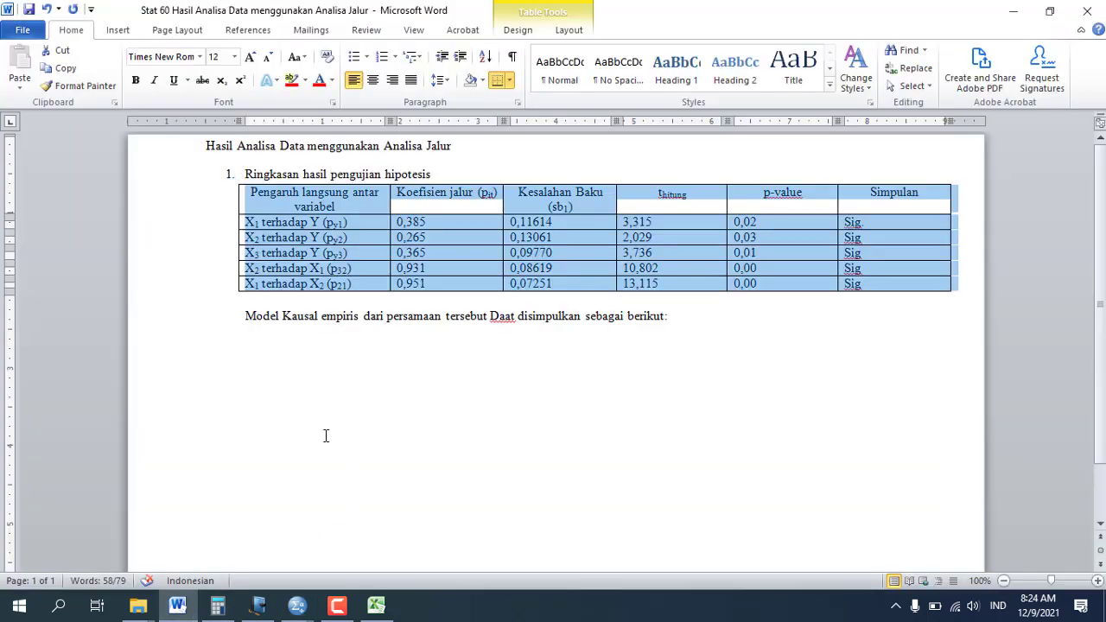
{"action": "type", "text": "ERROR"}
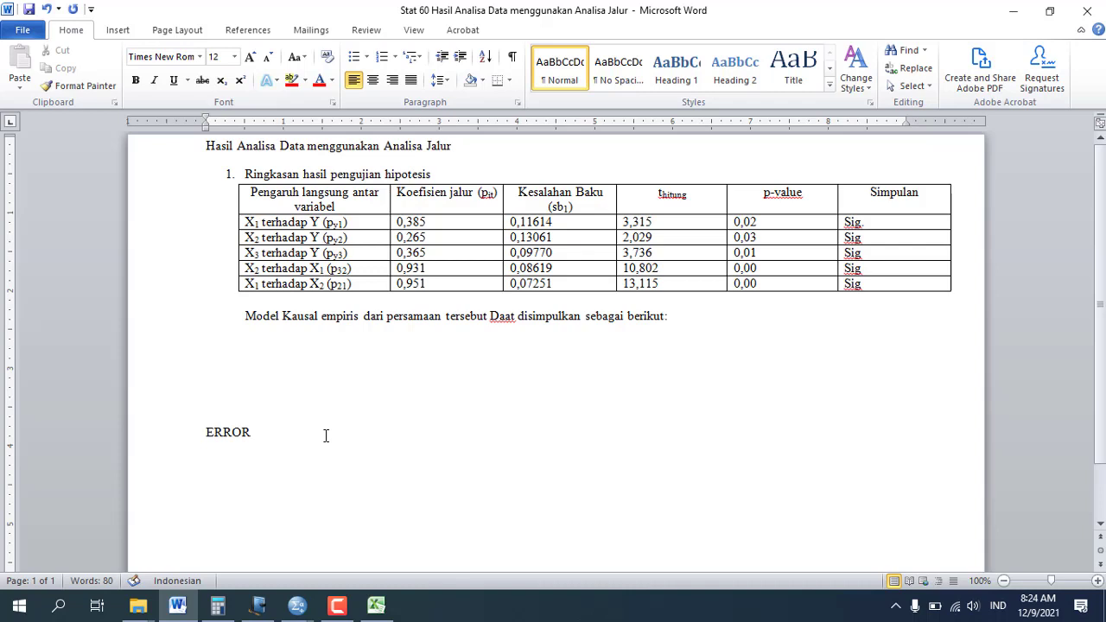
{"action": "key", "text": "Return"}
{"action": "type", "text": "1. "}
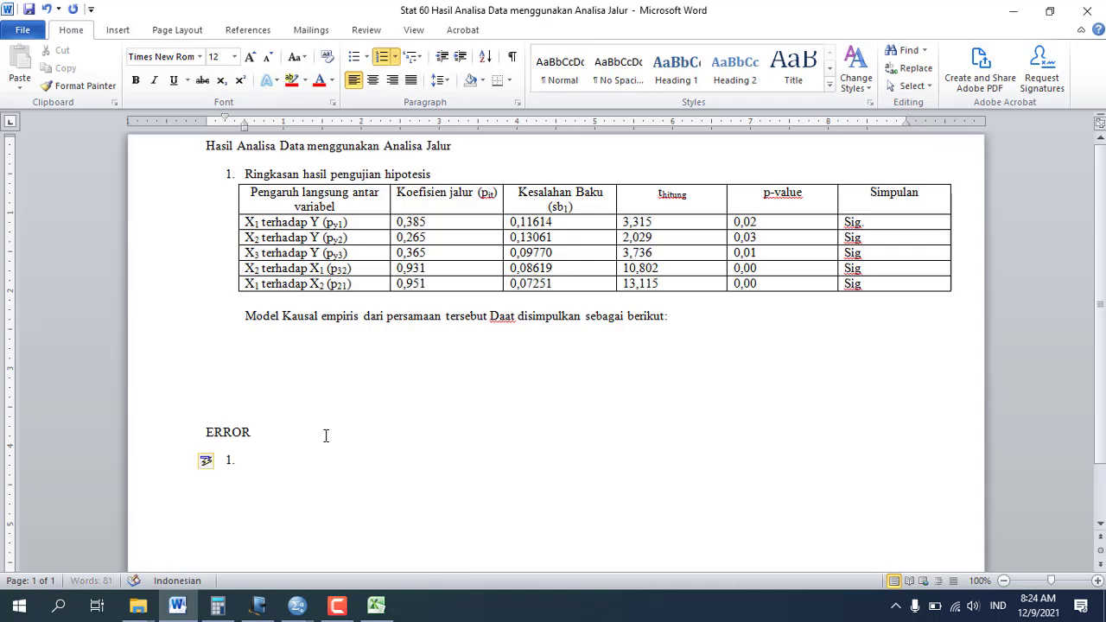
{"action": "type", "text": "struktural 1"}
{"action": "key", "text": "F1"}
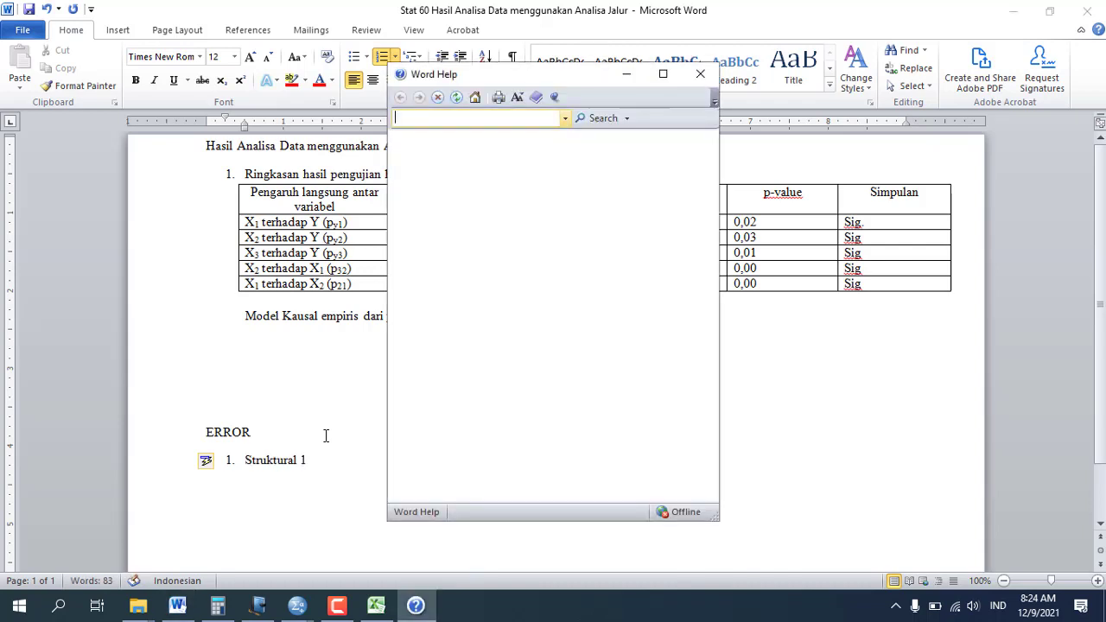
{"action": "type", "text": "1"}
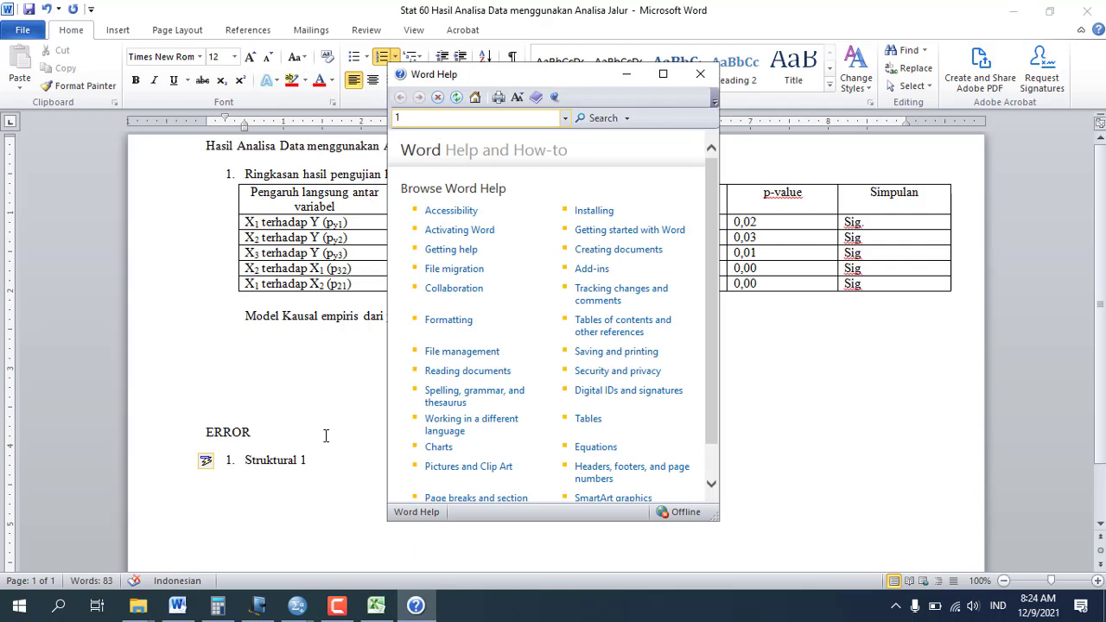
{"action": "left_click", "coordinate": [837, 444]}
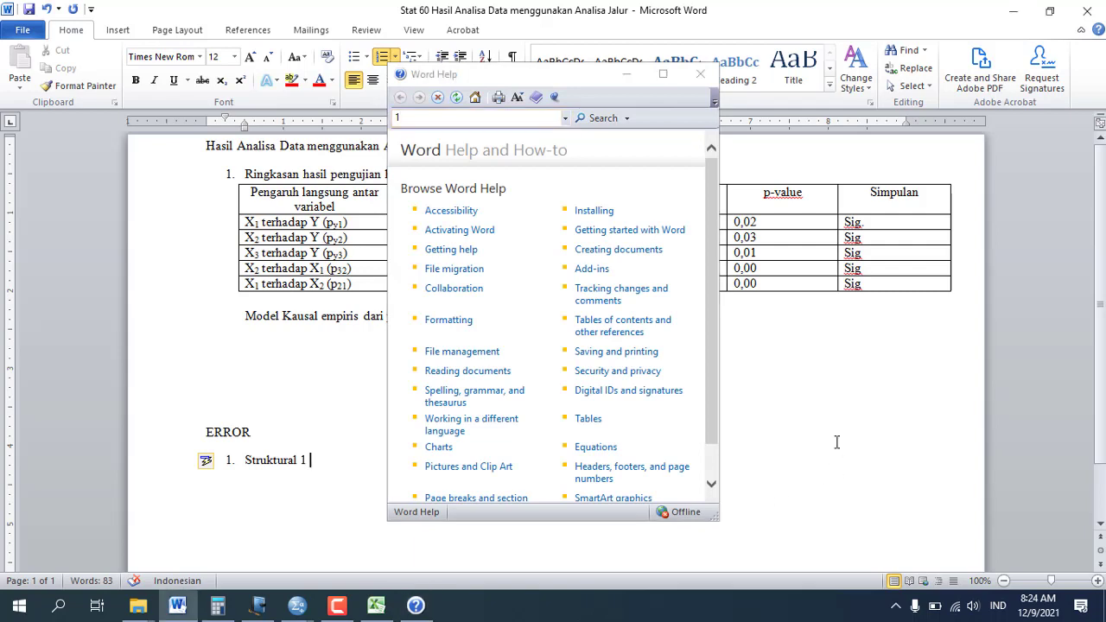
{"action": "left_click", "coordinate": [700, 75]}
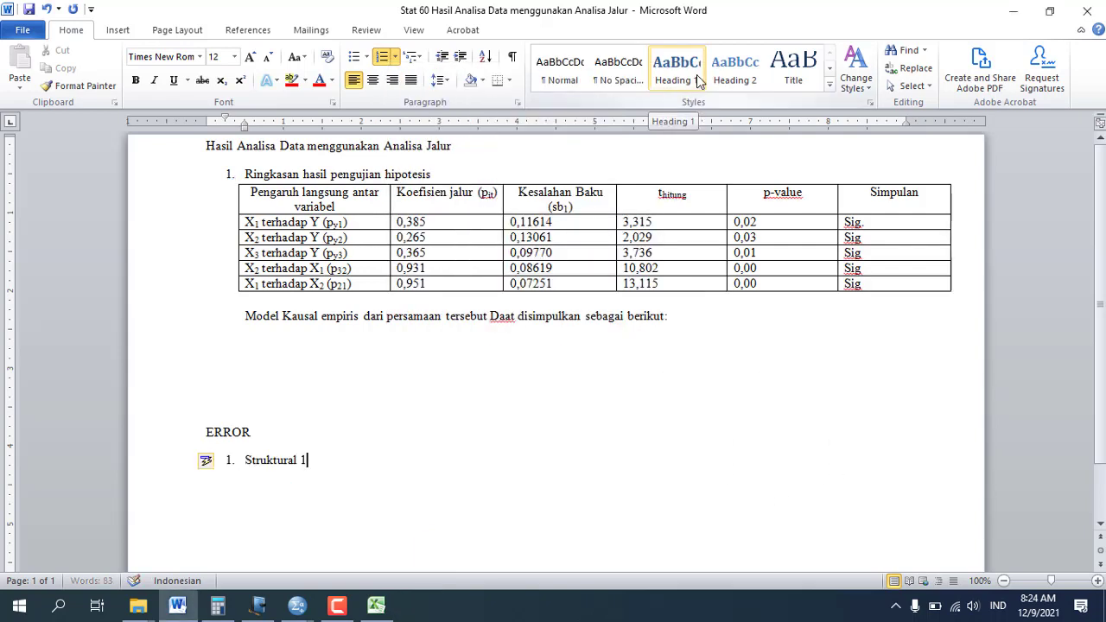
Step: Continue the first item under ERROR with the residual formula so it reads "Struktural 1-R^2 = 1-0,0"
{"action": "type", "text": "-"}
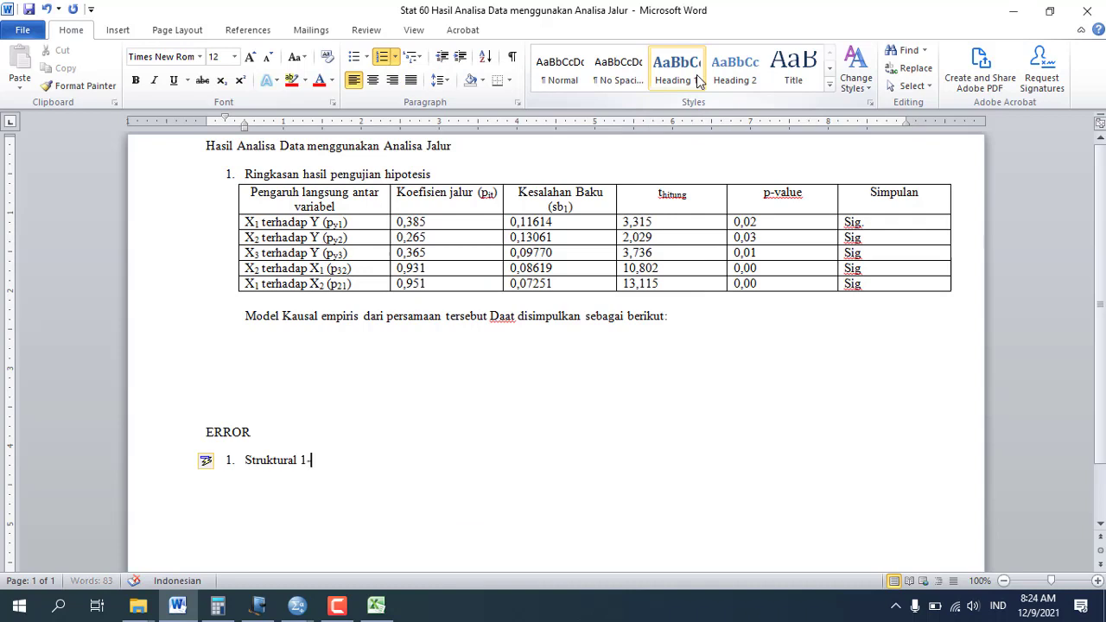
{"action": "type", "text": "R^2 = 0,"}
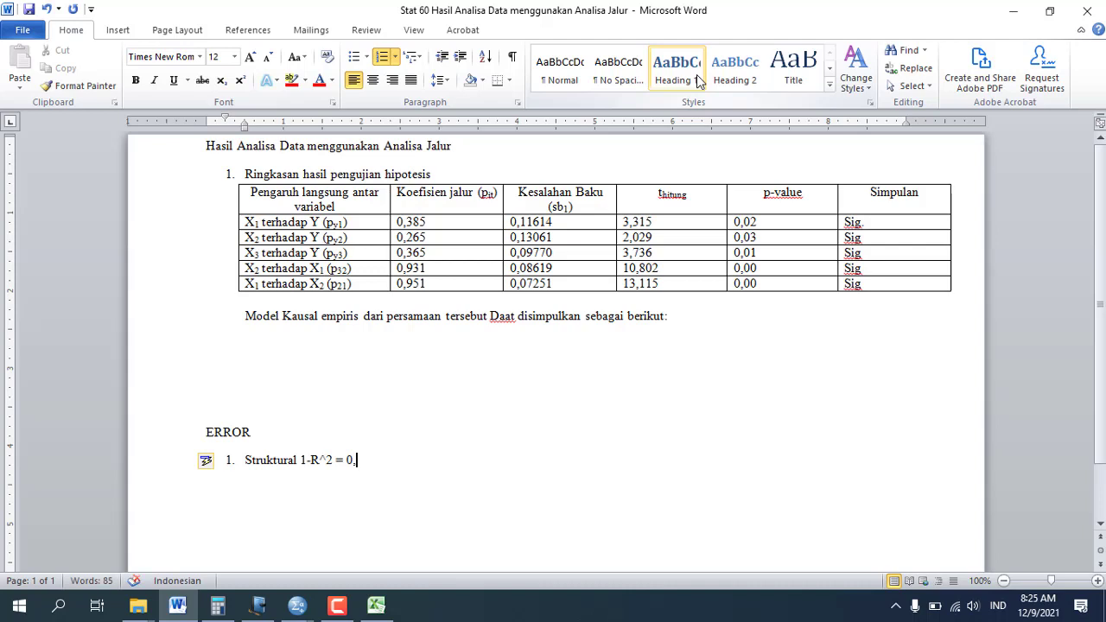
{"action": "key", "text": "BackSpace"}
{"action": "key", "text": "BackSpace"}
{"action": "type", "text": "1-0,0"}
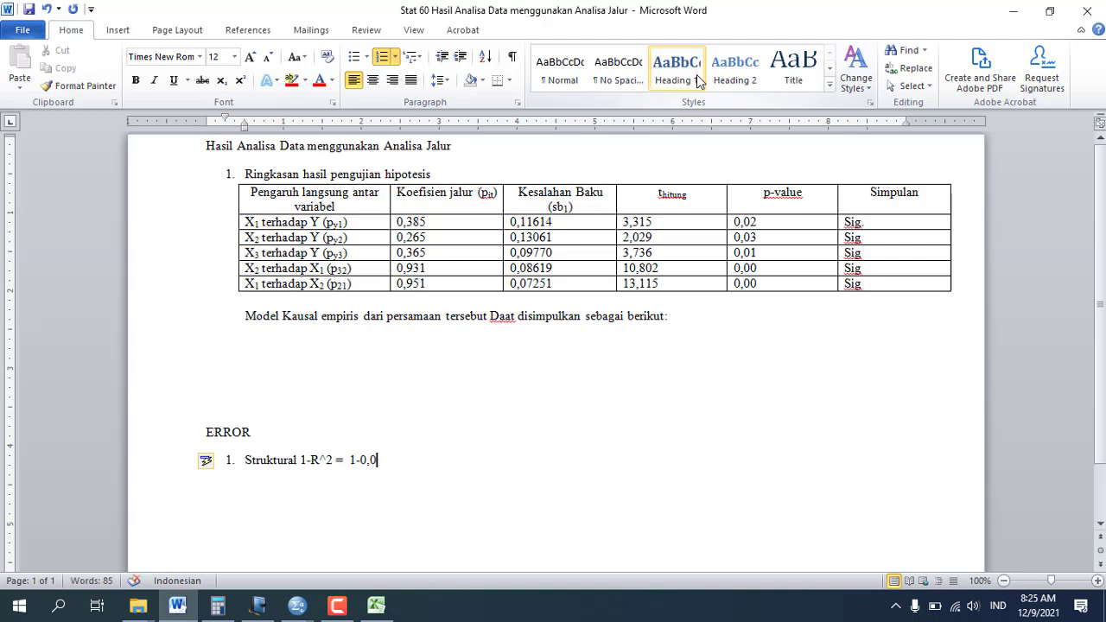